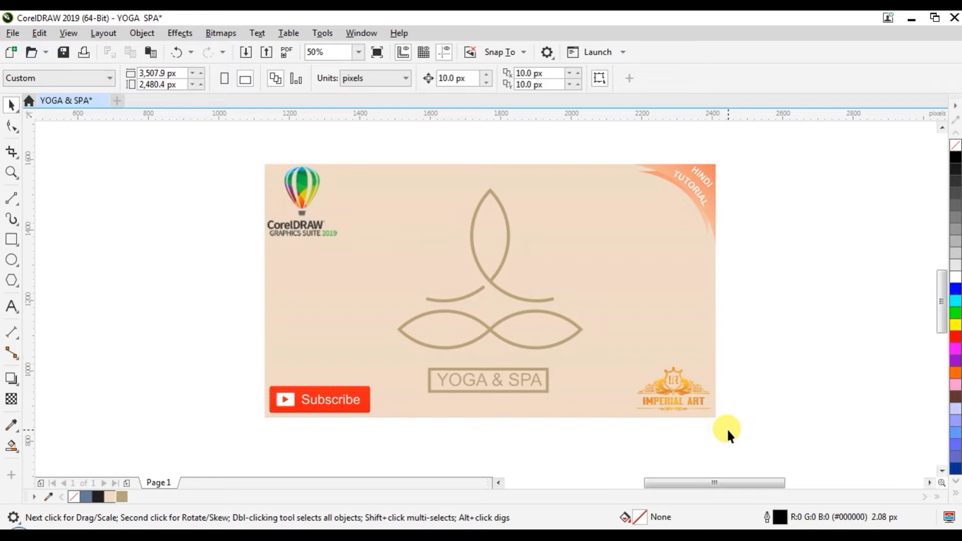
Move the finished logo reference group off the page, beyond its right edge, to clear the drawing area
{"action": "scroll", "coordinate": [449, 350], "scroll_direction": "down", "scroll_amount": 4}
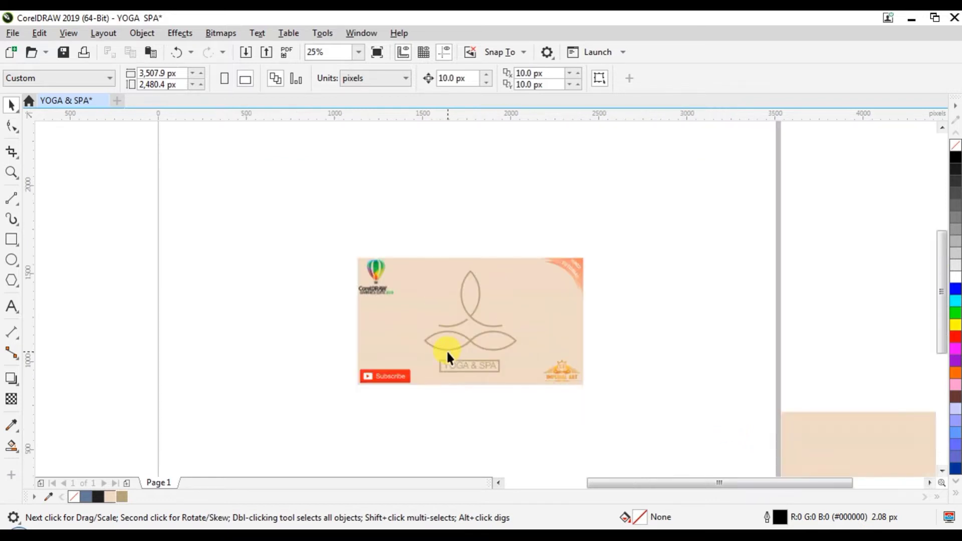
{"action": "left_click_drag", "start_coordinate": [521, 368], "coordinate": [521, 367]}
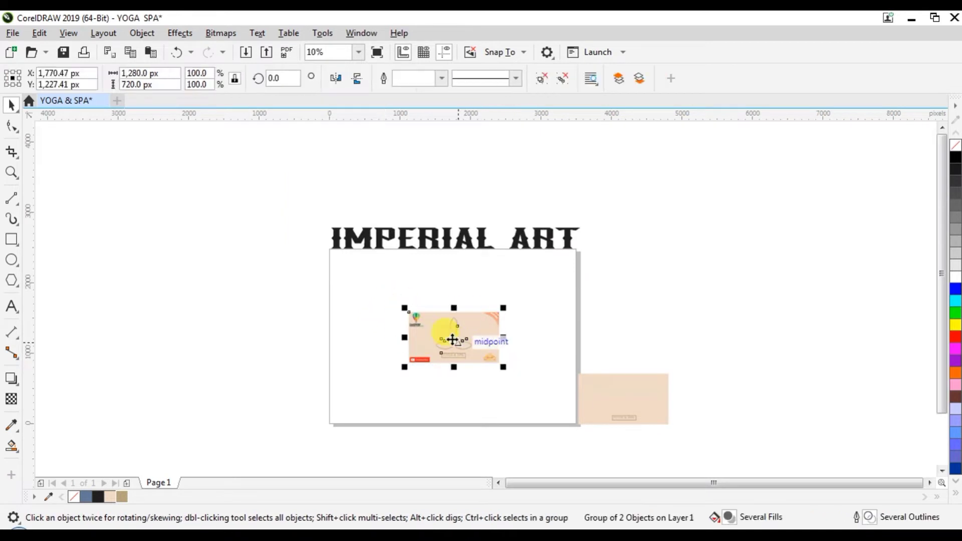
{"action": "left_click_drag", "start_coordinate": [451, 338], "coordinate": [623, 275]}
{"action": "left_click", "coordinate": [467, 336]}
{"action": "scroll", "coordinate": [407, 357], "scroll_direction": "up", "scroll_amount": 2}
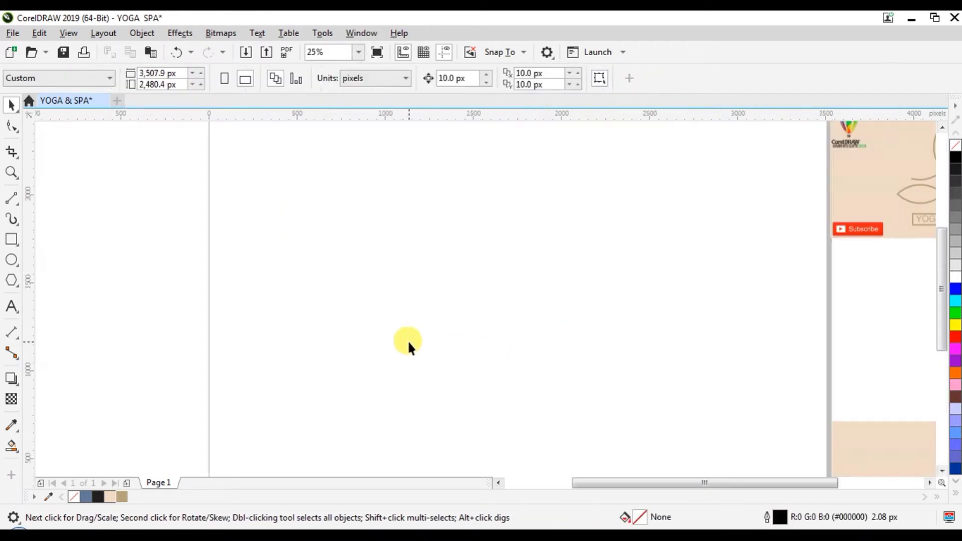
Draw a circle about 408 px in diameter on the page and set its outline width to 10 px
{"action": "left_click", "coordinate": [11, 260]}
{"action": "left_click_drag", "start_coordinate": [476, 279], "coordinate": [503, 320]}
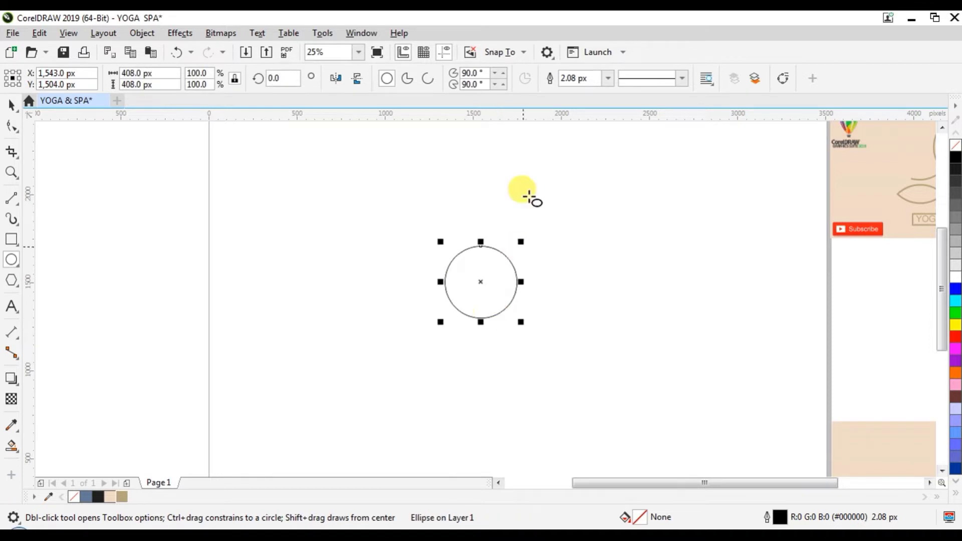
{"action": "left_click", "coordinate": [607, 79]}
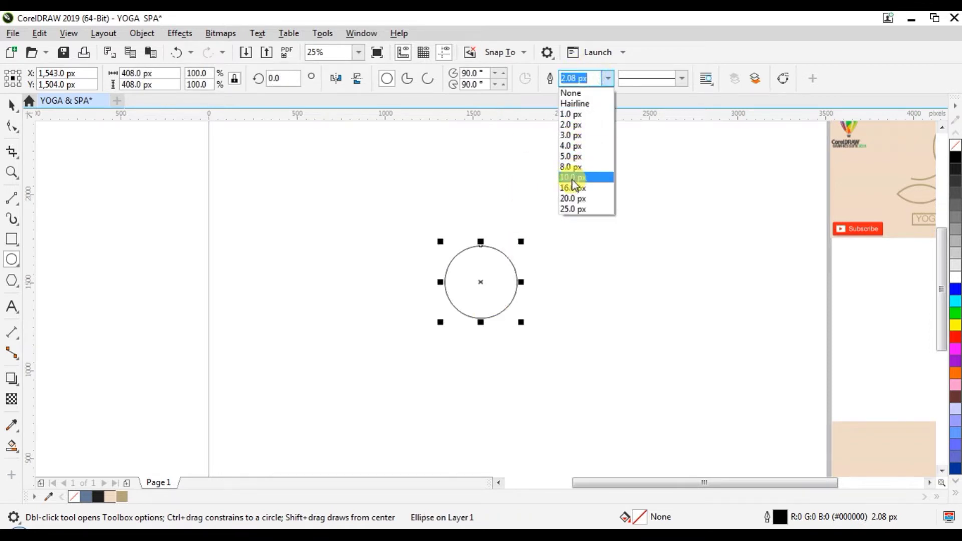
{"action": "left_click", "coordinate": [575, 186]}
Place a copy of the circle about 280 px to its right, level with it, so the two circles overlap
{"action": "key", "text": "space"}
{"action": "left_click_drag", "start_coordinate": [477, 277], "coordinate": [531, 284]}
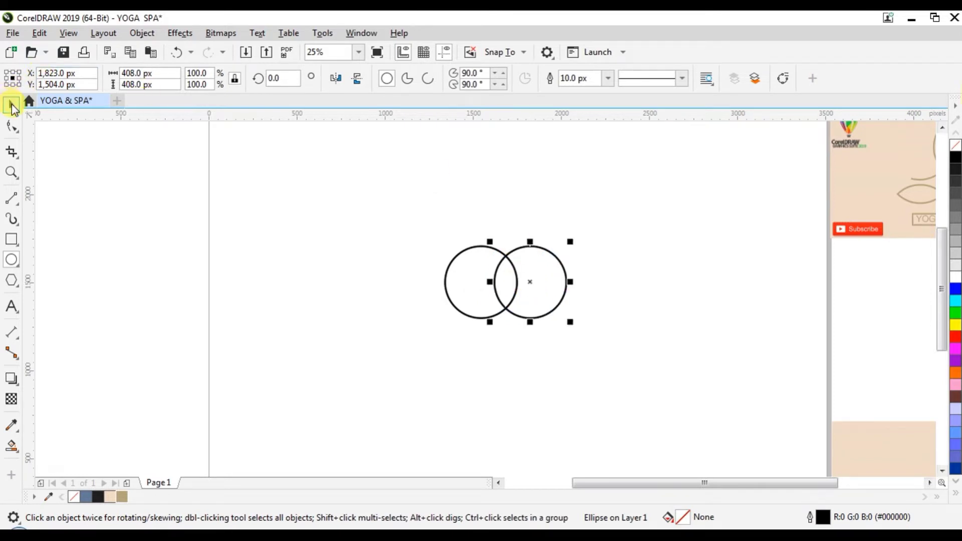
{"action": "left_click", "coordinate": [141, 257]}
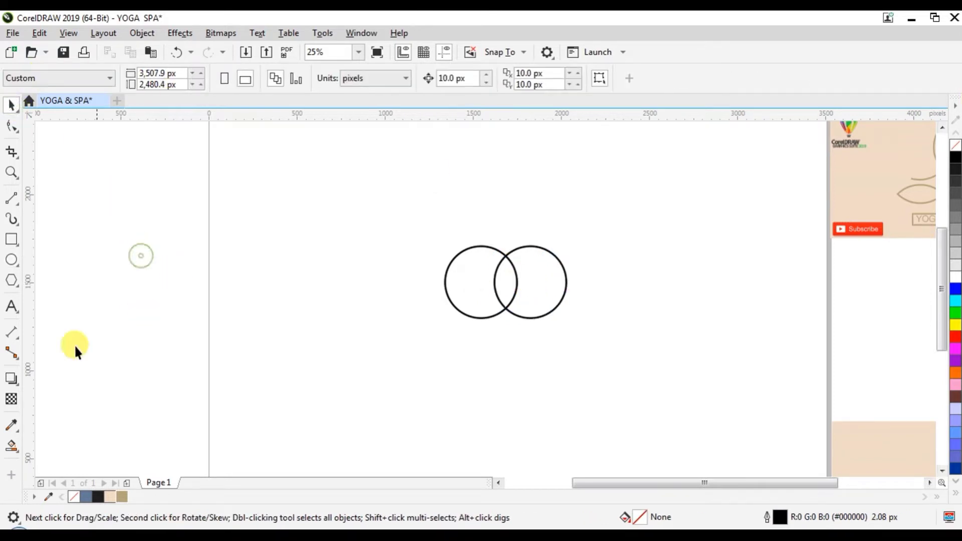
Use Smart Fill to create a blue-grey lens shape in the overlap of the two circles
{"action": "left_click", "coordinate": [14, 452]}
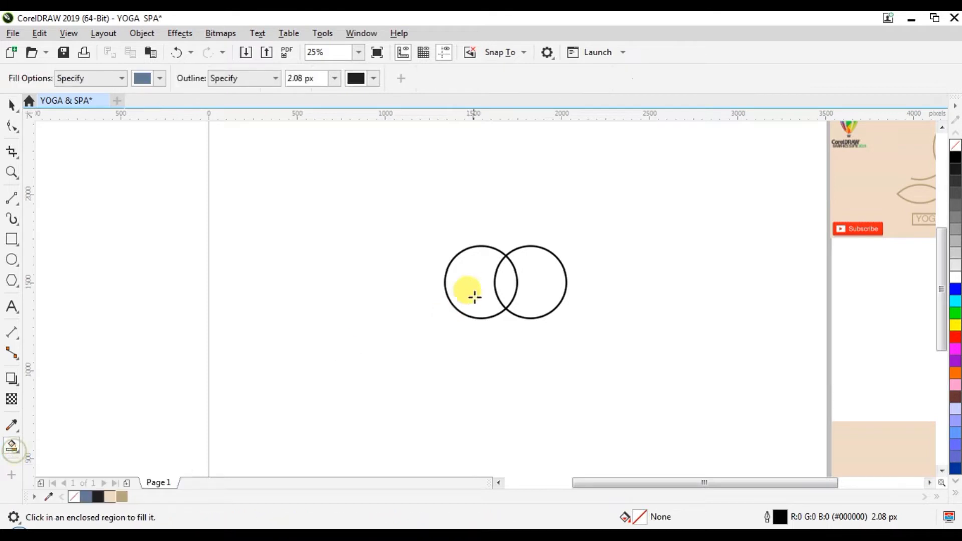
{"action": "left_click", "coordinate": [504, 282]}
{"action": "left_click", "coordinate": [10, 105]}
{"action": "left_click", "coordinate": [380, 300]}
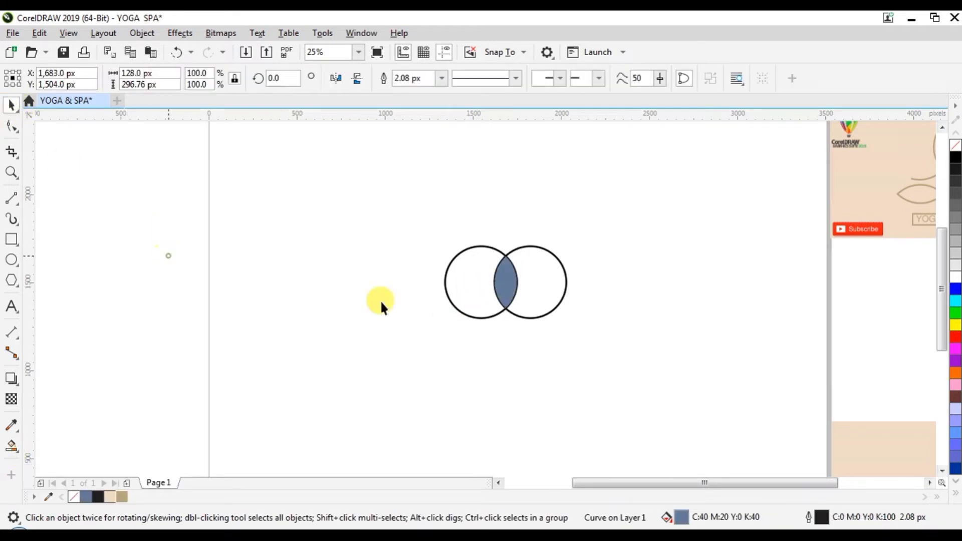
Place a copy of the filled lens to the right of the circles and set its outline width to 10 px
{"action": "left_click_drag", "start_coordinate": [507, 291], "coordinate": [648, 279]}
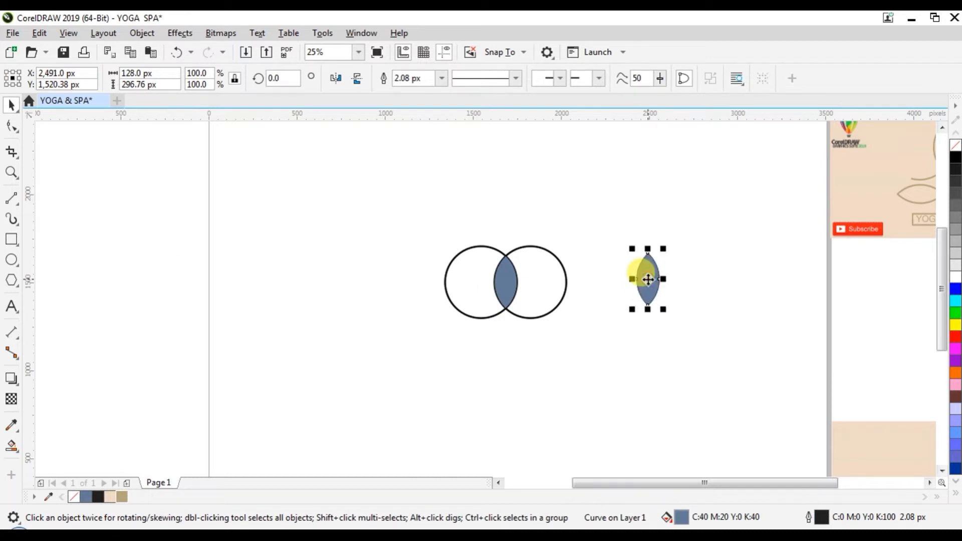
{"action": "left_click", "coordinate": [440, 79]}
{"action": "left_click", "coordinate": [418, 178]}
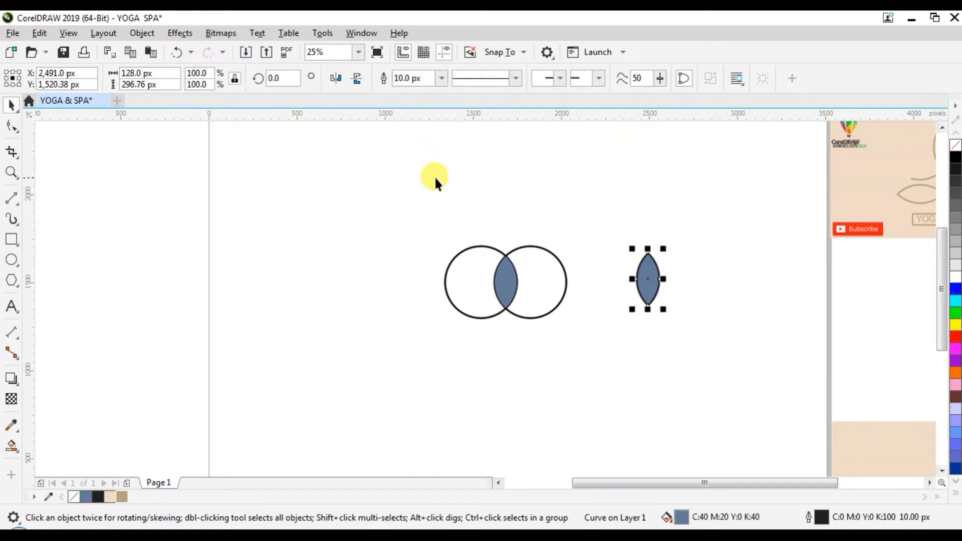
Rotate the copied lens by 90 degrees so it lies horizontally
{"action": "key", "text": "BackSpace"}
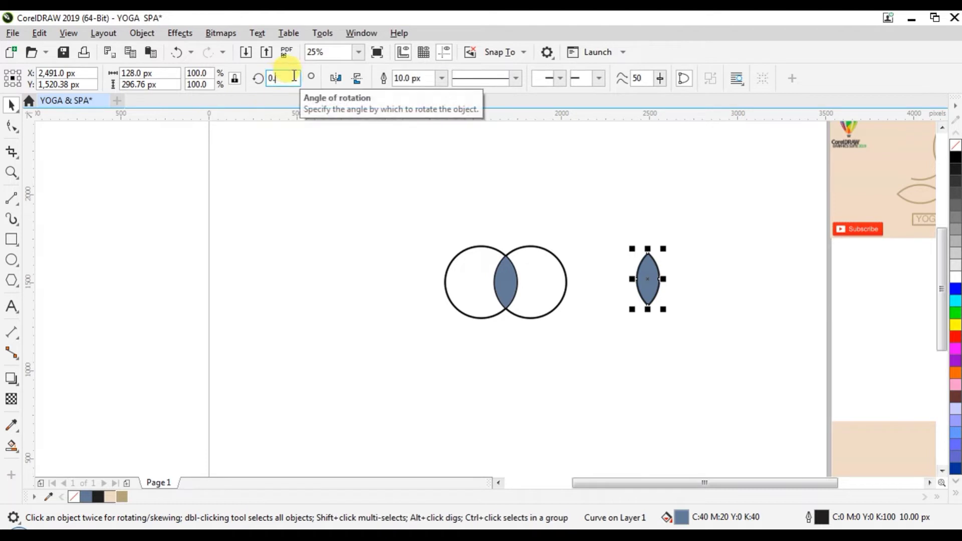
{"action": "type", "text": "90"}
{"action": "key", "text": "Return"}
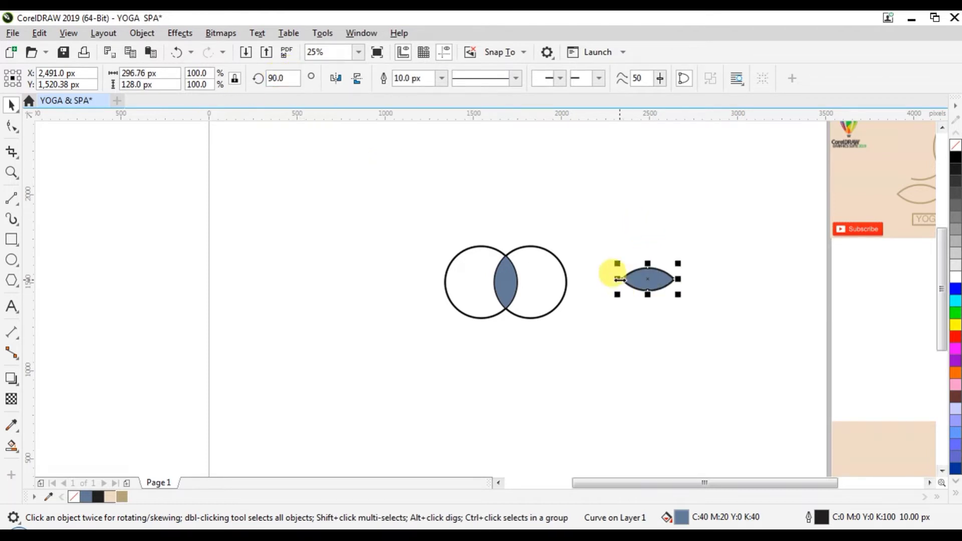
Create a mirrored copy of the horizontal lens touching its right tip, and group the two lenses
{"action": "left_click_drag", "start_coordinate": [620, 279], "coordinate": [672, 278]}
{"action": "right_click", "coordinate": [672, 279]}
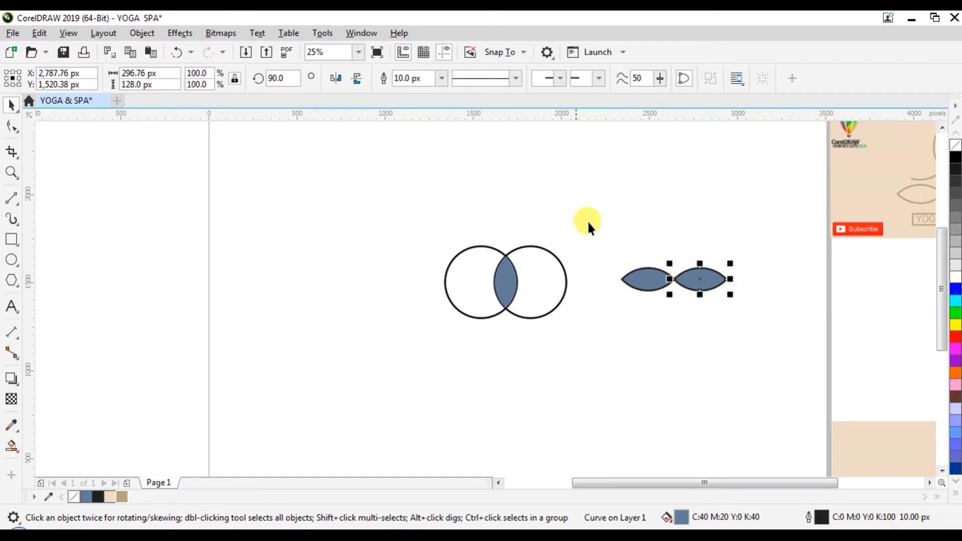
{"action": "left_click_drag", "start_coordinate": [616, 235], "coordinate": [755, 300]}
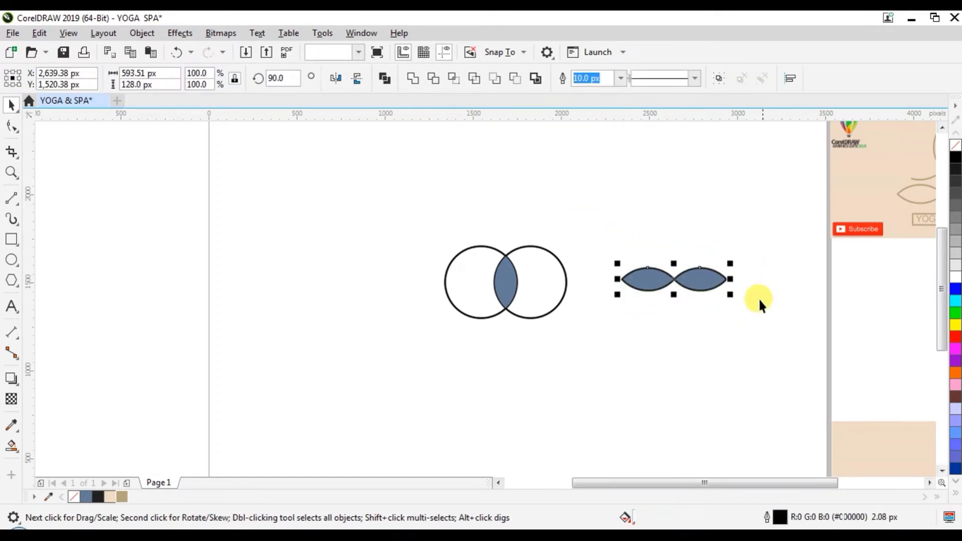
{"action": "left_click", "coordinate": [720, 79]}
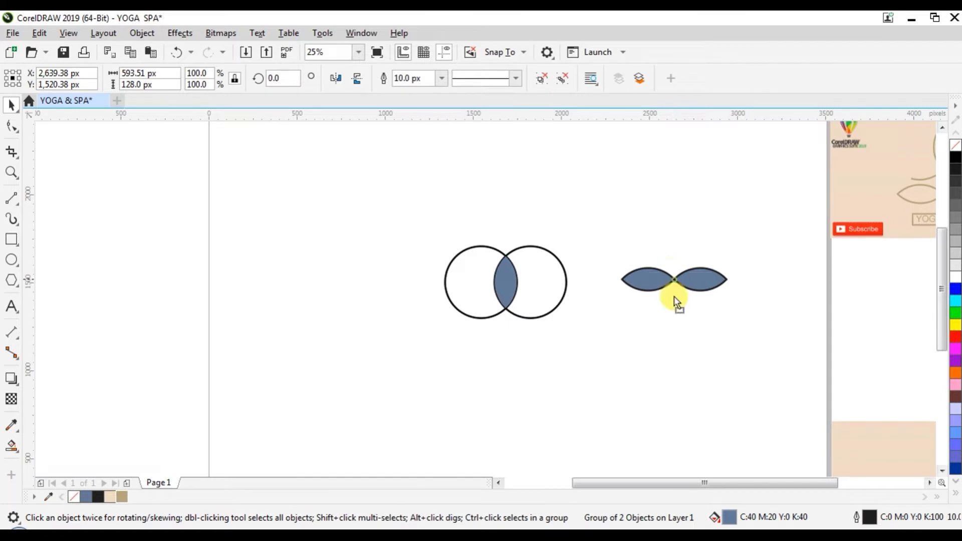
Move the grouped lens pair just below the circles, with its meeting point centred under the vertical lens
{"action": "left_click_drag", "start_coordinate": [674, 296], "coordinate": [506, 284]}
{"action": "left_click", "coordinate": [506, 284], "text": "ctrl"}
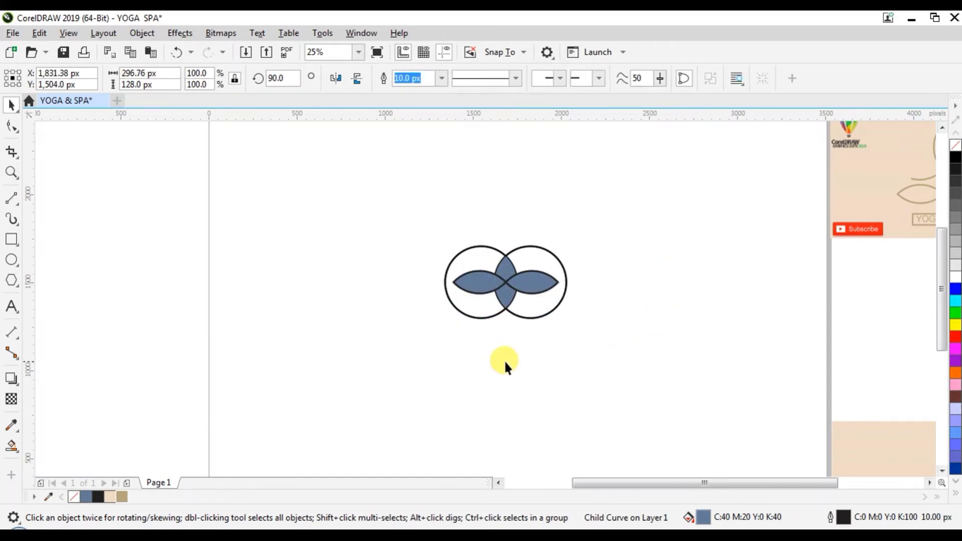
{"action": "left_click", "coordinate": [504, 360]}
{"action": "left_click_drag", "start_coordinate": [445, 369], "coordinate": [510, 343]}
{"action": "left_click", "coordinate": [506, 282]}
{"action": "left_click", "coordinate": [591, 326]}
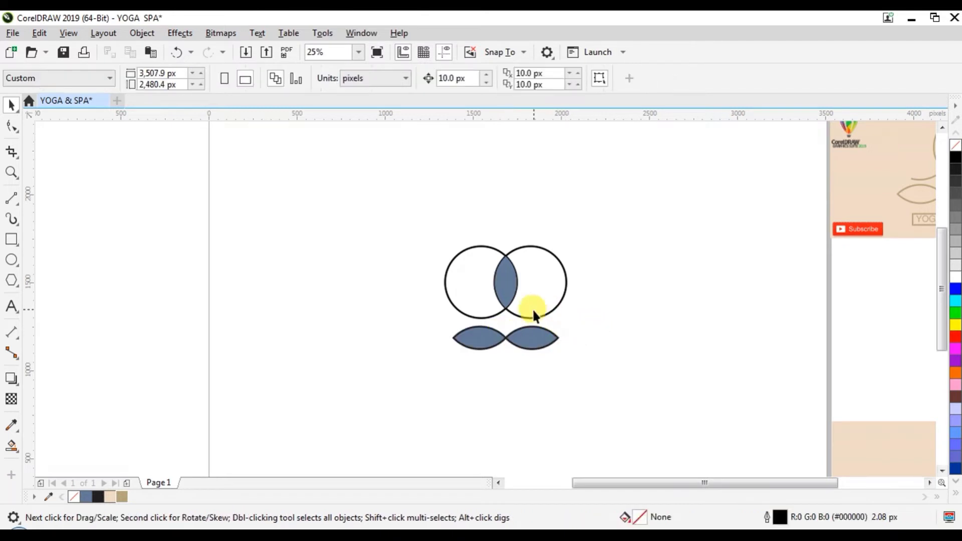
Shape the left circle into a short open arc from about 245 to 301 degrees, above the left horizontal lens
{"action": "scroll", "coordinate": [533, 319], "scroll_direction": "up", "scroll_amount": 2}
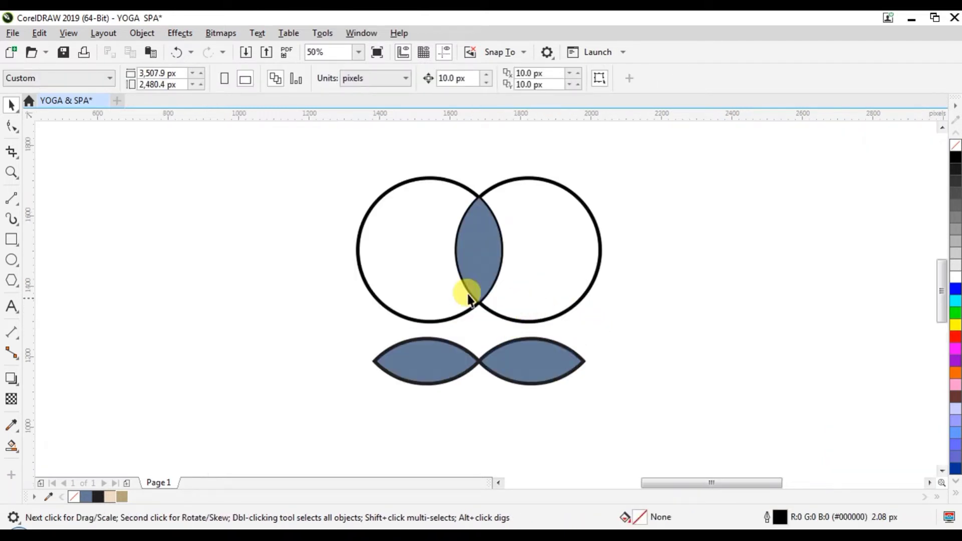
{"action": "left_click", "coordinate": [362, 287]}
{"action": "left_click", "coordinate": [12, 125]}
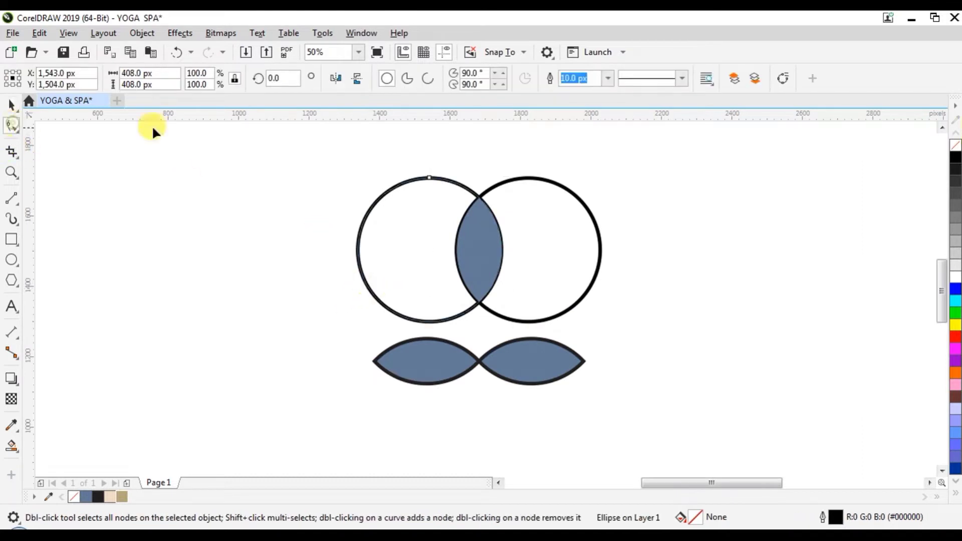
{"action": "left_click_drag", "start_coordinate": [429, 179], "coordinate": [492, 354]}
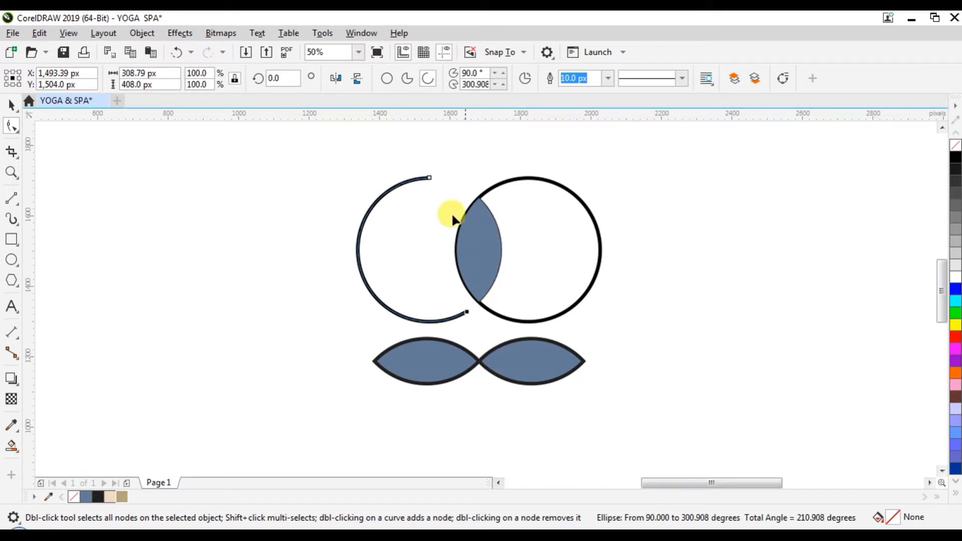
{"action": "left_click_drag", "start_coordinate": [428, 176], "coordinate": [378, 386]}
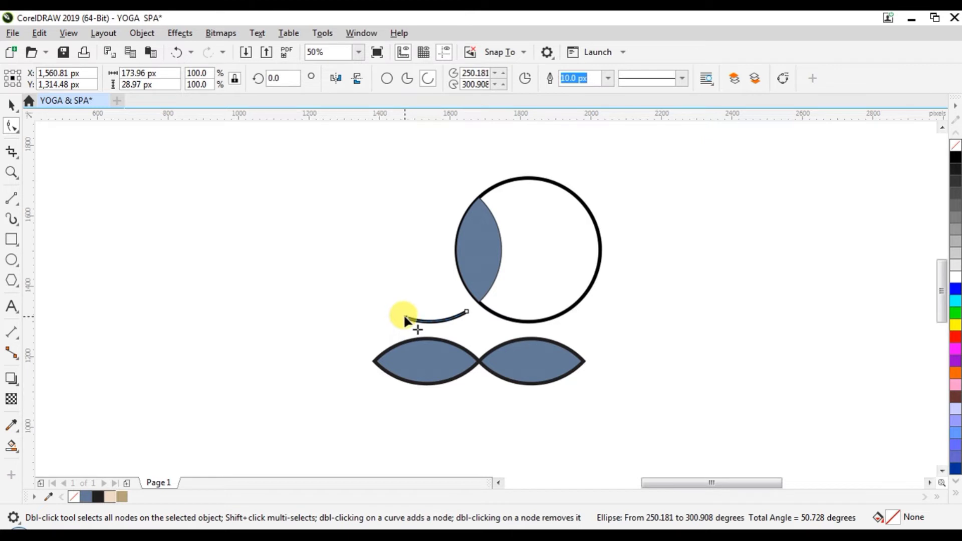
{"action": "left_click_drag", "start_coordinate": [399, 316], "coordinate": [396, 316]}
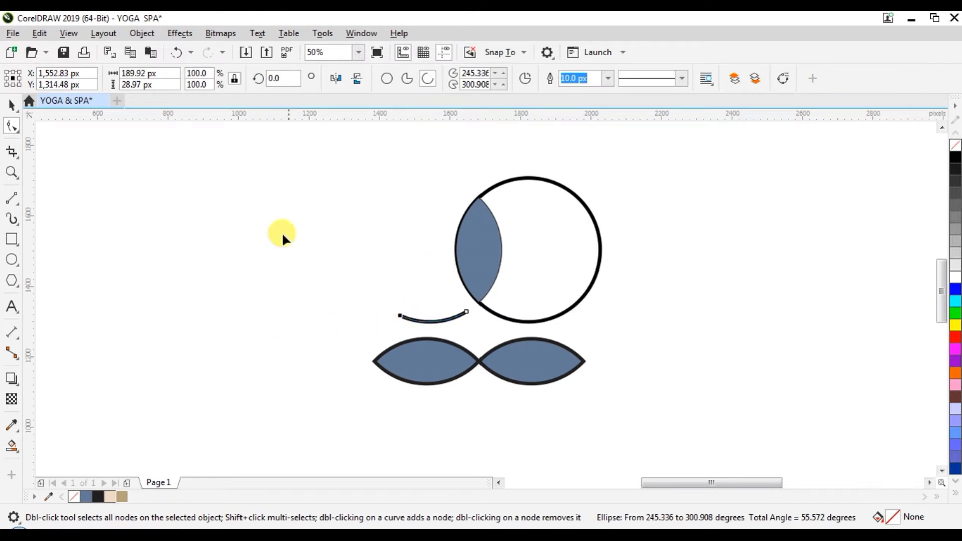
{"action": "left_click", "coordinate": [11, 104]}
{"action": "left_click", "coordinate": [151, 252]}
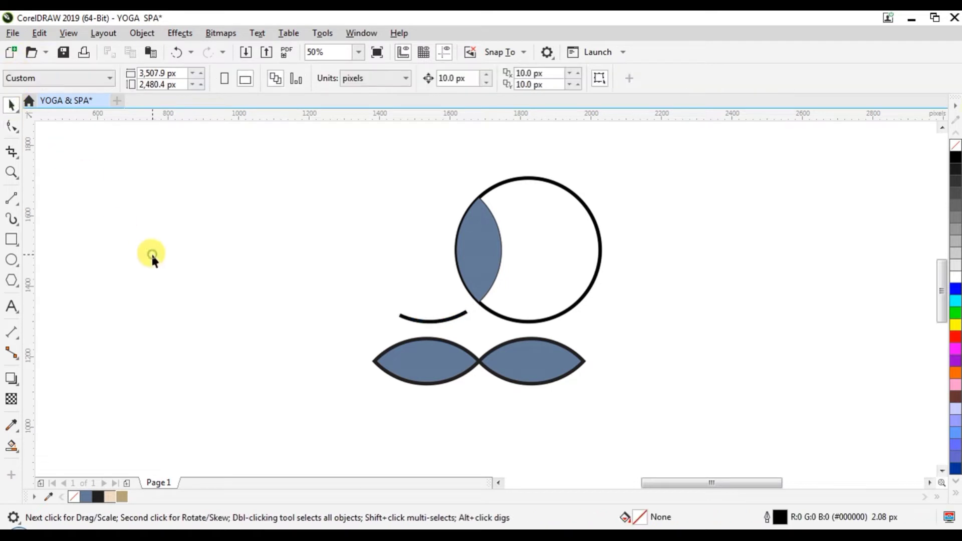
Copy the short arc, mirror the copy horizontally, and place it along the lower edge of the remaining circle
{"action": "left_click", "coordinate": [446, 317]}
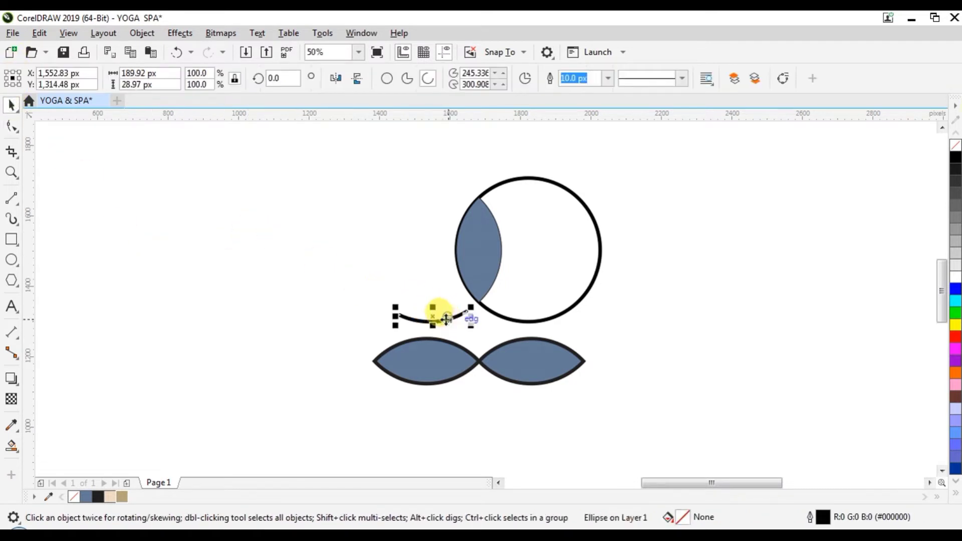
{"action": "left_click_drag", "start_coordinate": [433, 320], "coordinate": [632, 323]}
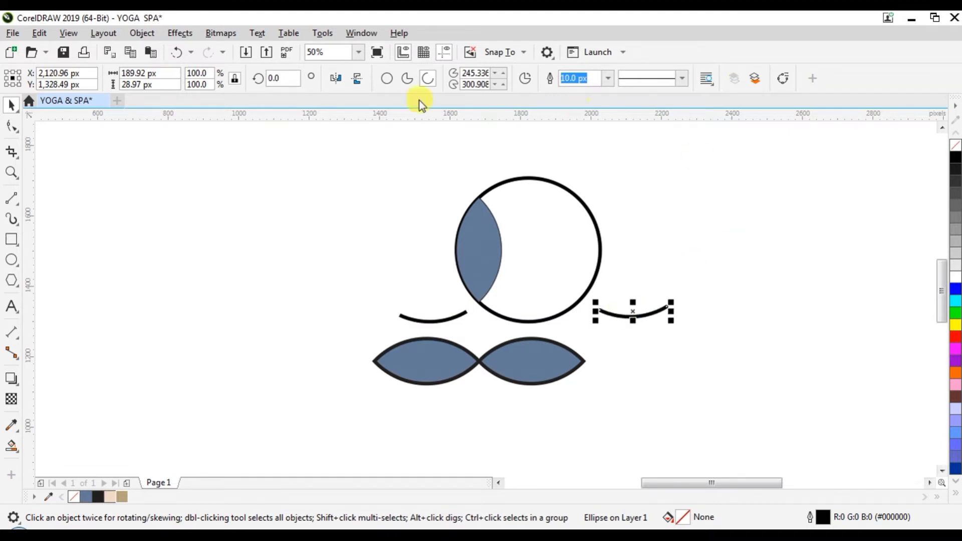
{"action": "left_click", "coordinate": [337, 79]}
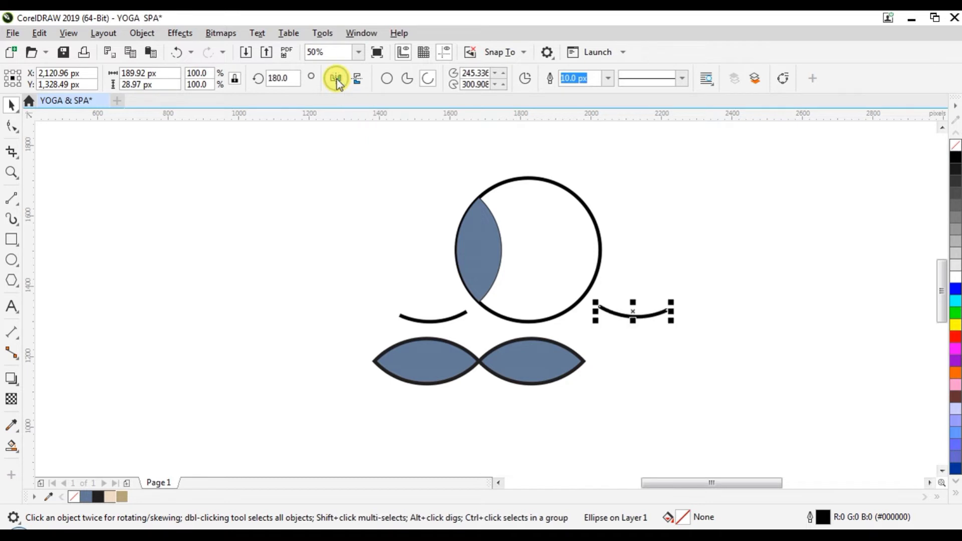
{"action": "left_click_drag", "start_coordinate": [617, 314], "coordinate": [526, 324]}
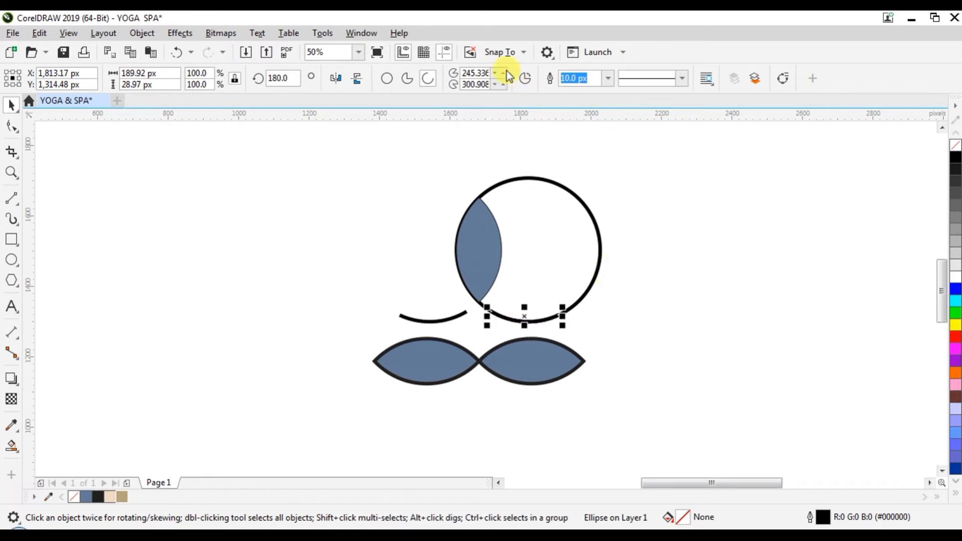
{"action": "left_click", "coordinate": [524, 53]}
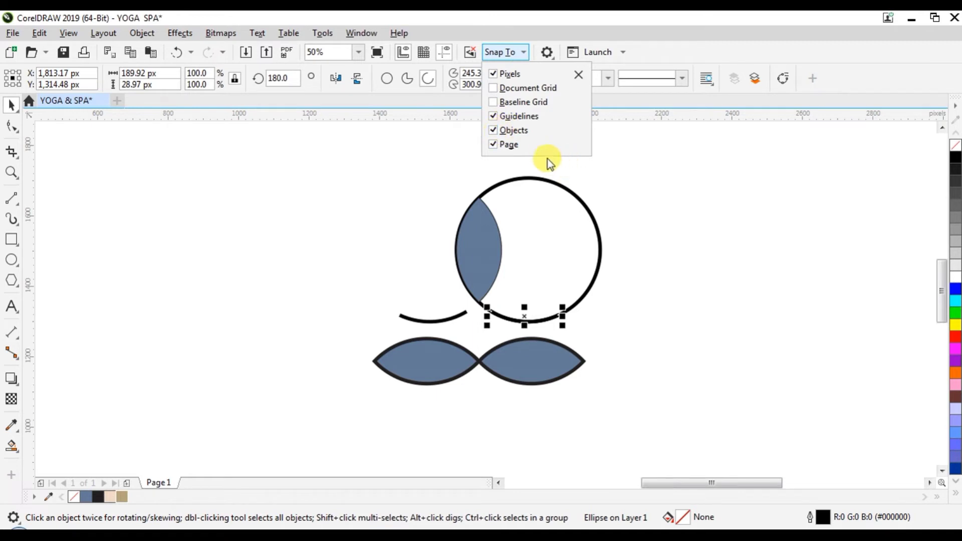
{"action": "left_click", "coordinate": [11, 111]}
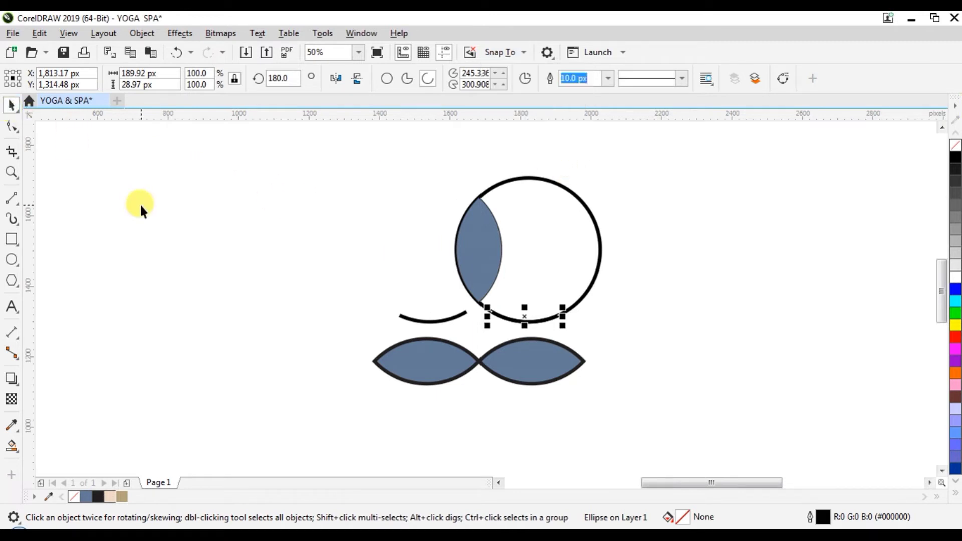
{"action": "left_click", "coordinate": [140, 206]}
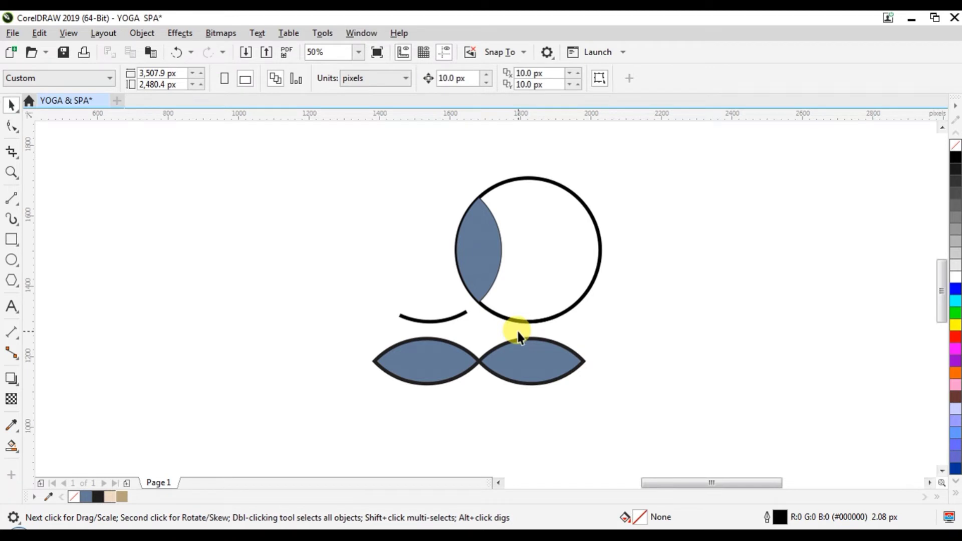
{"action": "scroll", "coordinate": [518, 335], "scroll_direction": "up", "scroll_amount": 2}
{"action": "scroll", "coordinate": [519, 337], "scroll_direction": "down", "scroll_amount": 2}
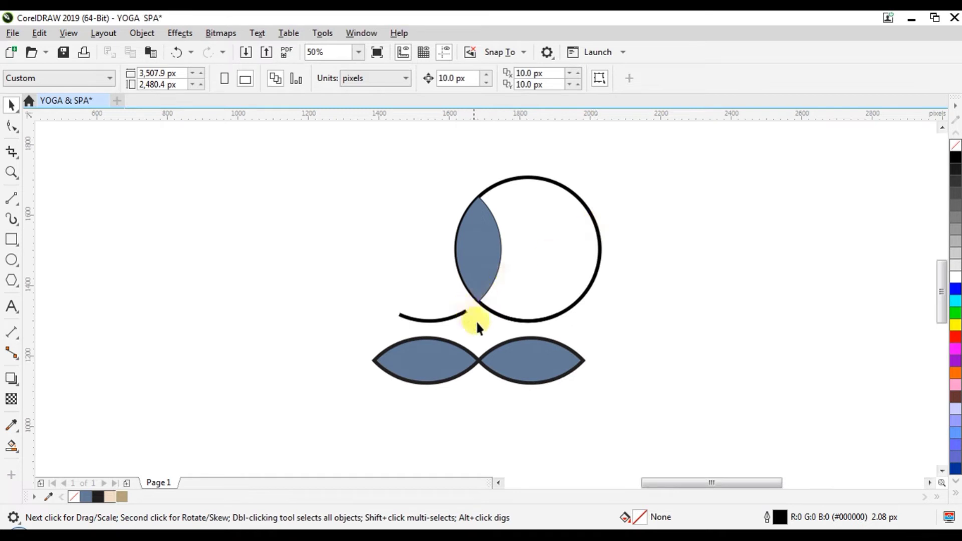
Extend the mirrored arc's inner end to the vertical lens's bottom tip, to an angle of about 313 degrees
{"action": "left_click", "coordinate": [498, 315]}
{"action": "scroll", "coordinate": [492, 307], "scroll_direction": "up", "scroll_amount": 2}
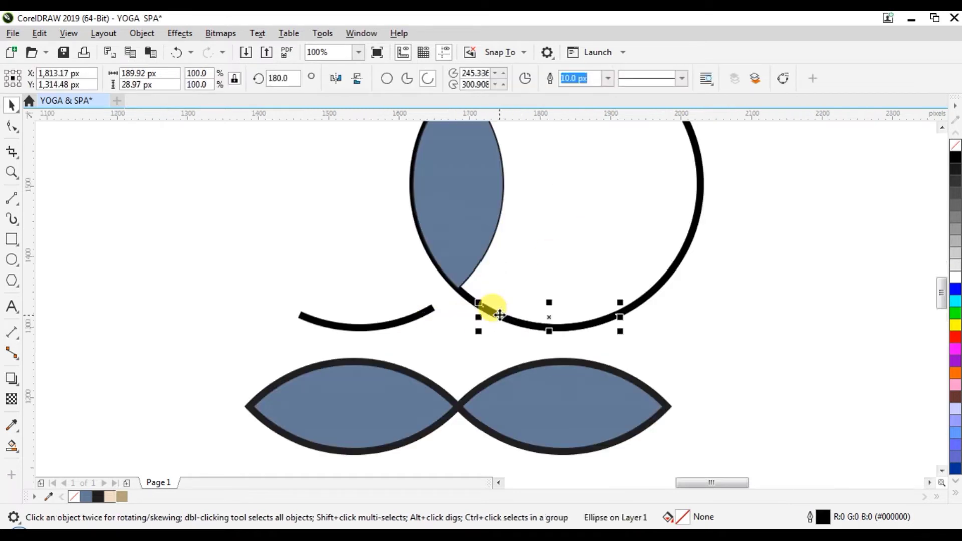
{"action": "left_click", "coordinate": [11, 127]}
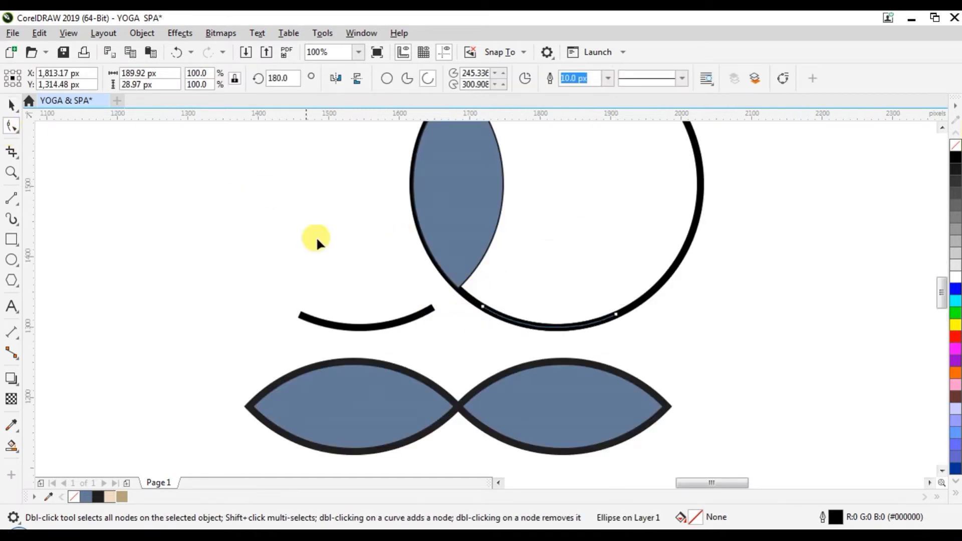
{"action": "left_click_drag", "start_coordinate": [492, 317], "coordinate": [452, 290]}
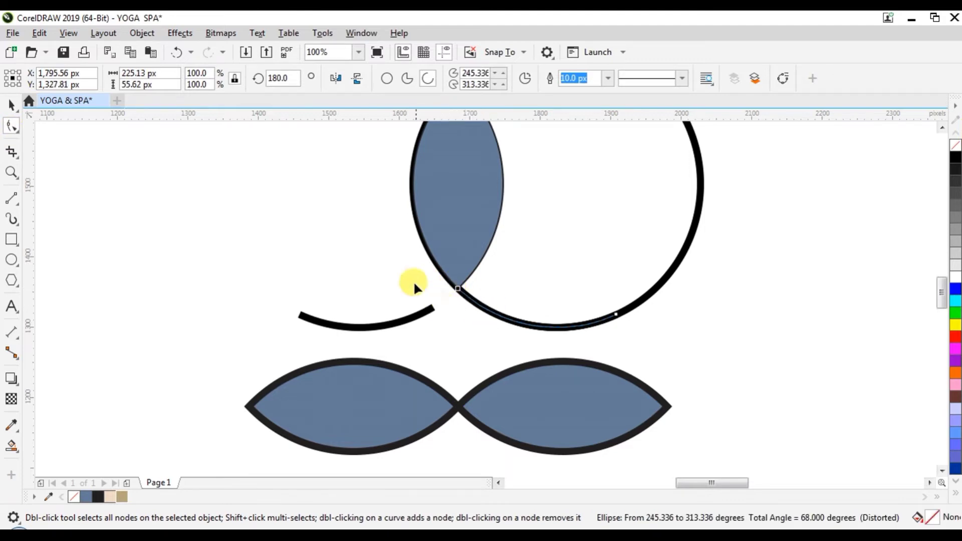
Extend the right arc's inner end slightly past the vertical lens's bottom tip, to about 314.8 degrees
{"action": "scroll", "coordinate": [459, 278], "scroll_direction": "up", "scroll_amount": 3}
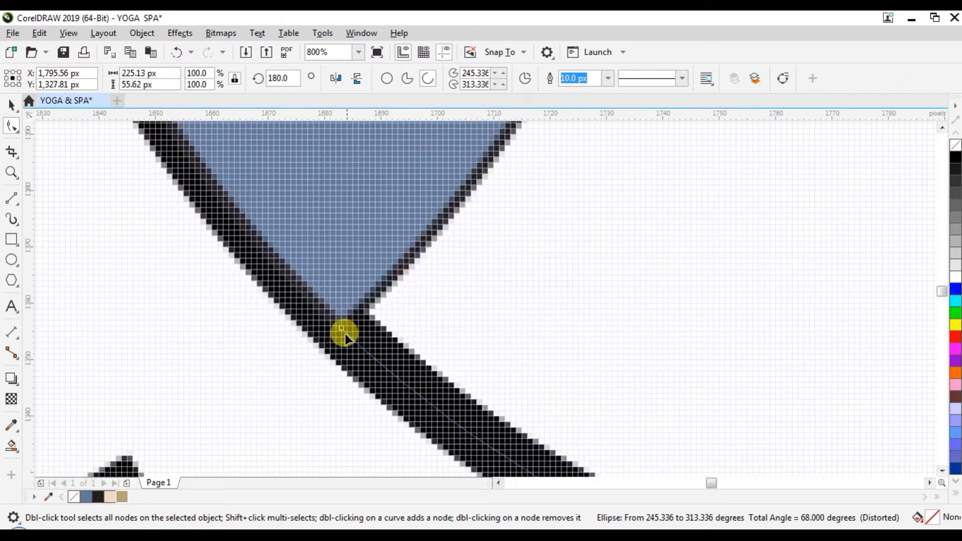
{"action": "left_click_drag", "start_coordinate": [340, 330], "coordinate": [310, 331]}
{"action": "scroll", "coordinate": [310, 332], "scroll_direction": "down", "scroll_amount": 2}
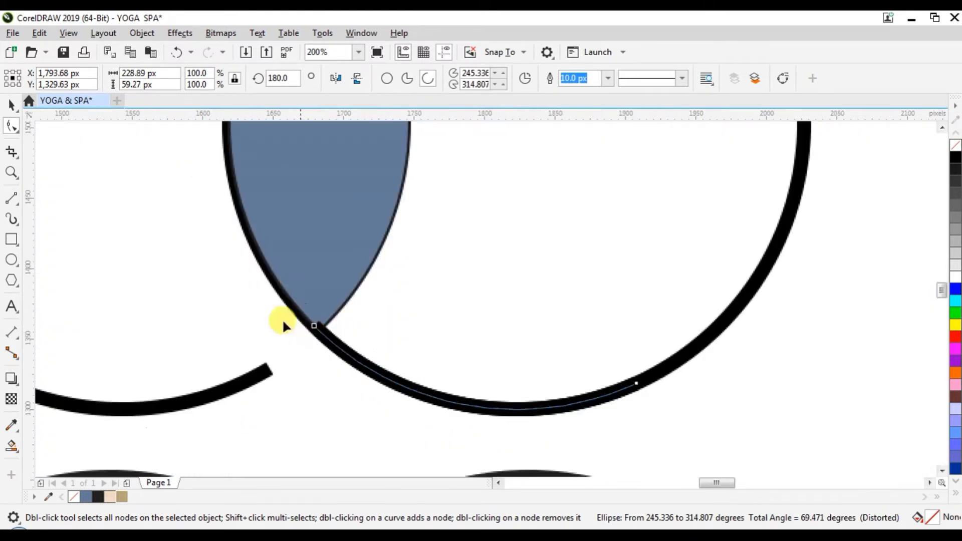
Set the vertical lens's outline width to 10 px
{"action": "left_click", "coordinate": [352, 281]}
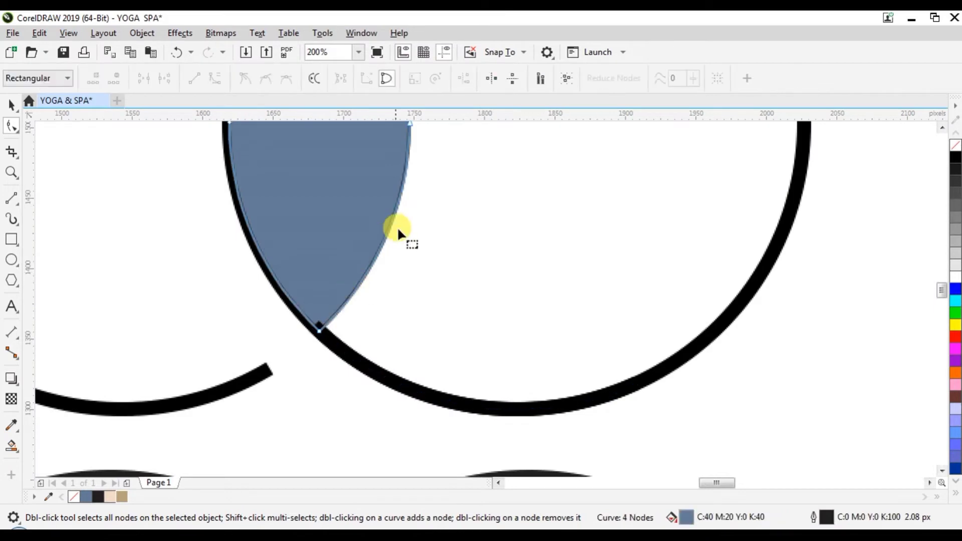
{"action": "left_click", "coordinate": [10, 104]}
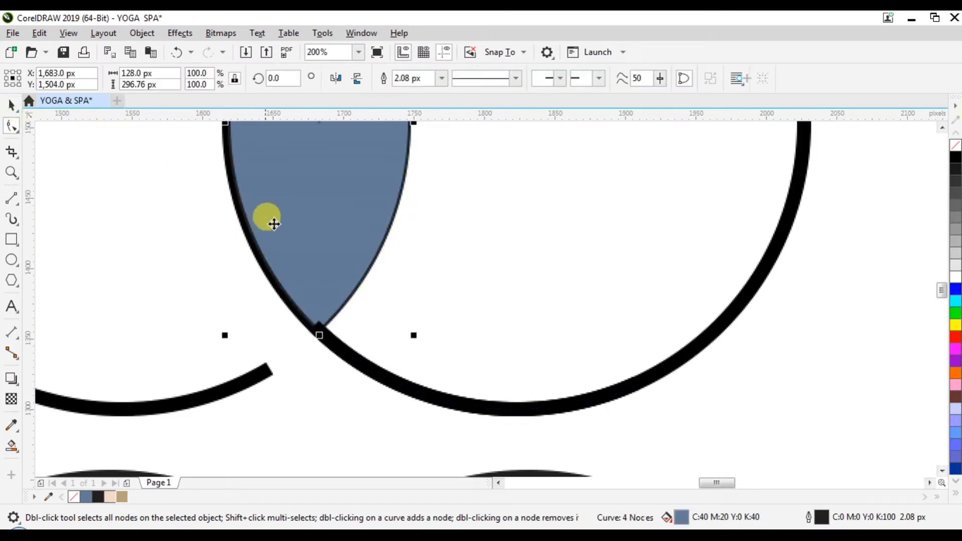
{"action": "left_click", "coordinate": [441, 79]}
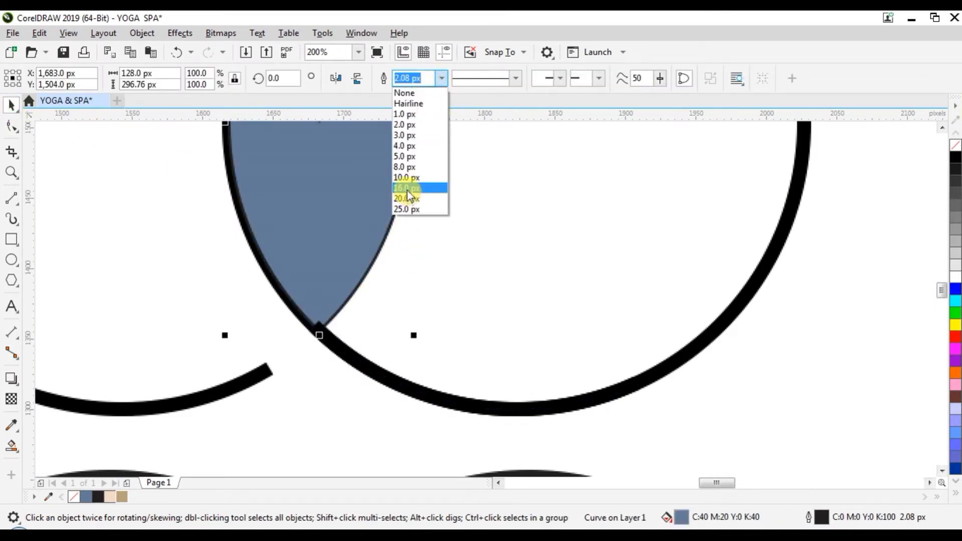
{"action": "left_click", "coordinate": [408, 176]}
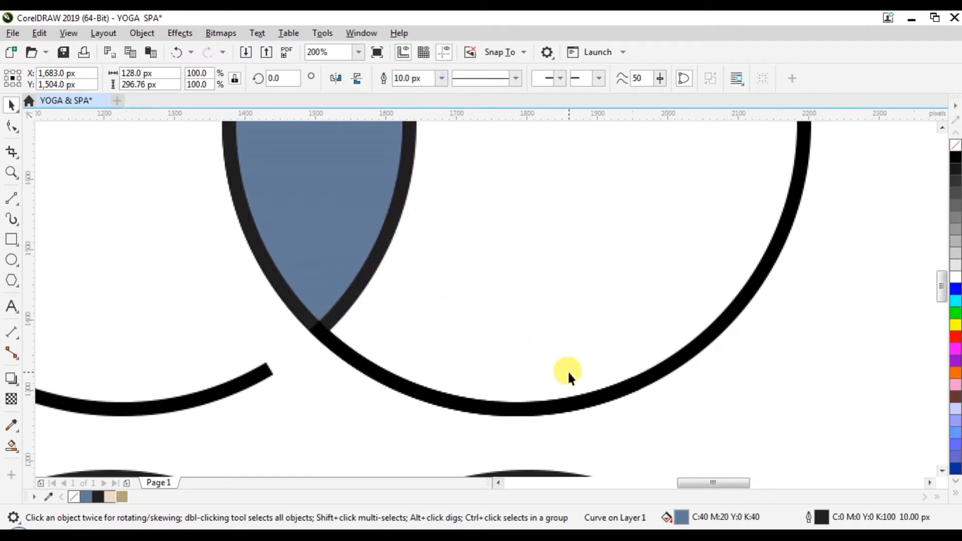
Move the remaining full circle away from the figure and delete it
{"action": "scroll", "coordinate": [567, 370], "scroll_direction": "down", "scroll_amount": 2}
{"action": "left_click", "coordinate": [741, 302]}
{"action": "scroll", "coordinate": [541, 287], "scroll_direction": "down", "scroll_amount": 1}
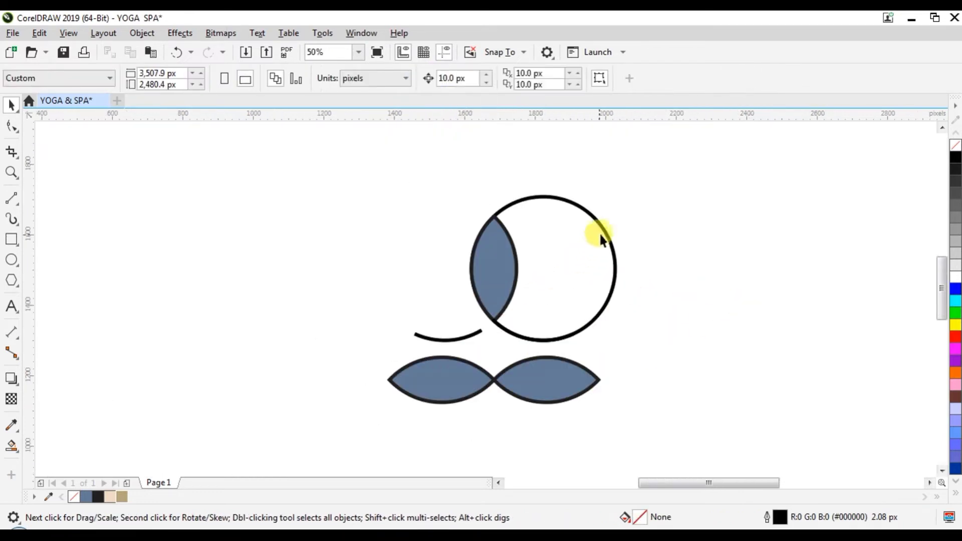
{"action": "left_click_drag", "start_coordinate": [600, 235], "coordinate": [742, 232]}
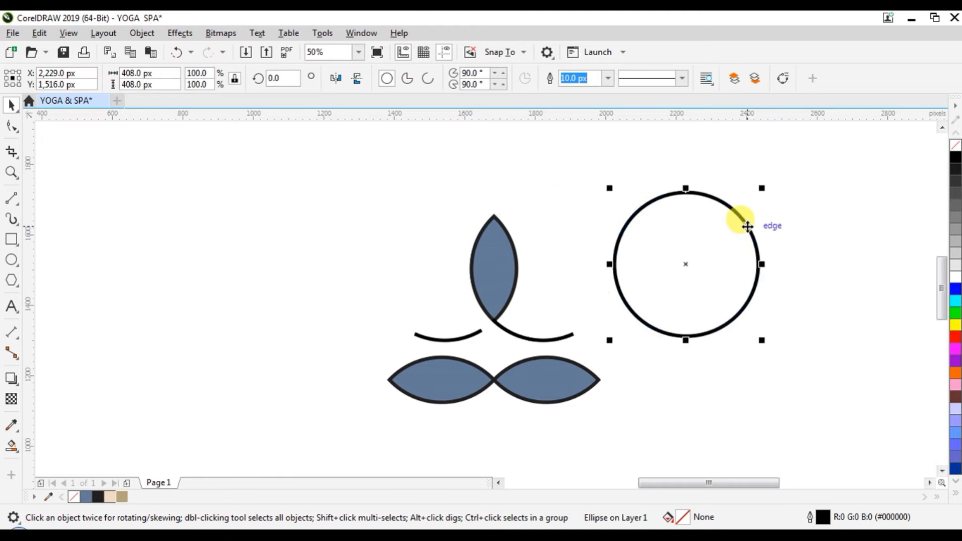
{"action": "right_click", "coordinate": [704, 249]}
{"action": "left_click", "coordinate": [733, 207]}
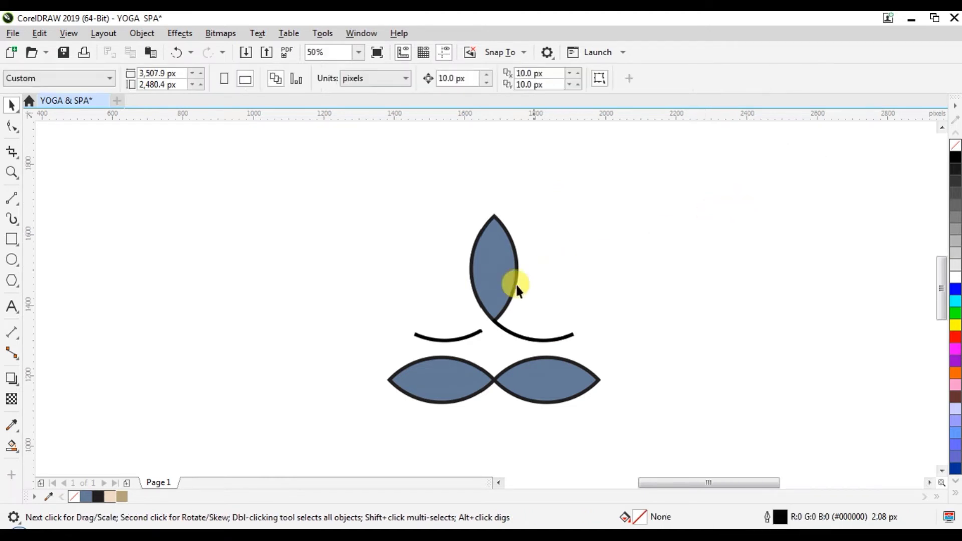
{"action": "left_click", "coordinate": [491, 322]}
{"action": "scroll", "coordinate": [492, 323], "scroll_direction": "up", "scroll_amount": 1}
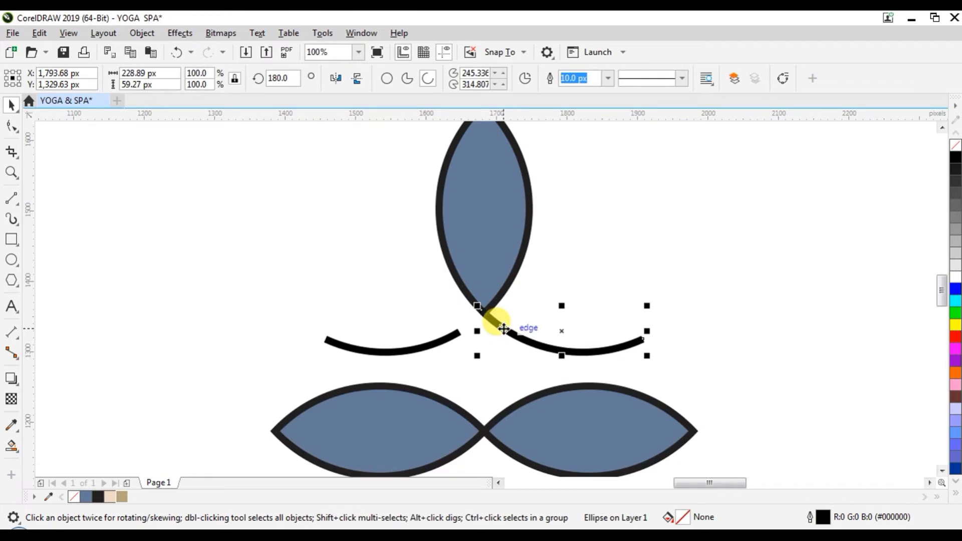
{"action": "left_click", "coordinate": [706, 260]}
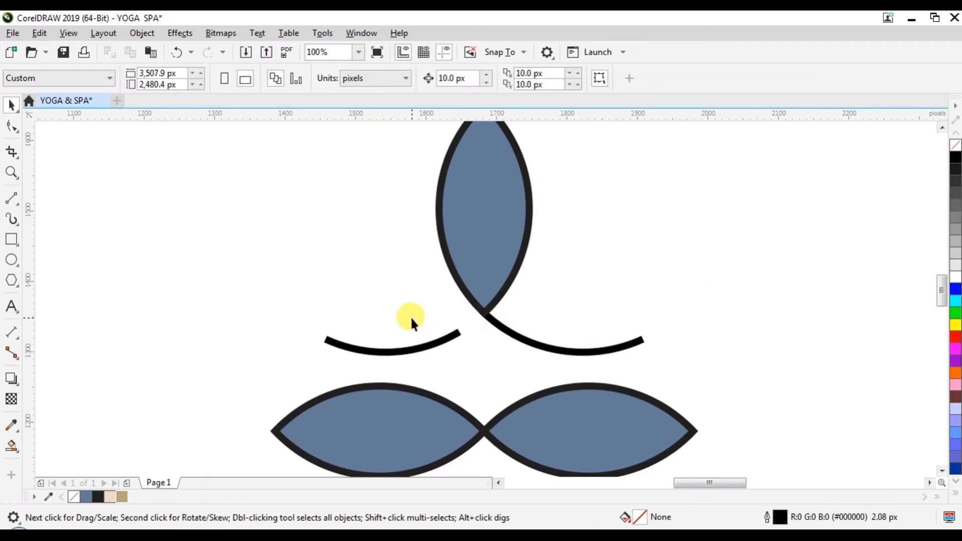
Remove the blue fill from the vertical lens, keeping only its outline
{"action": "left_click", "coordinate": [476, 246]}
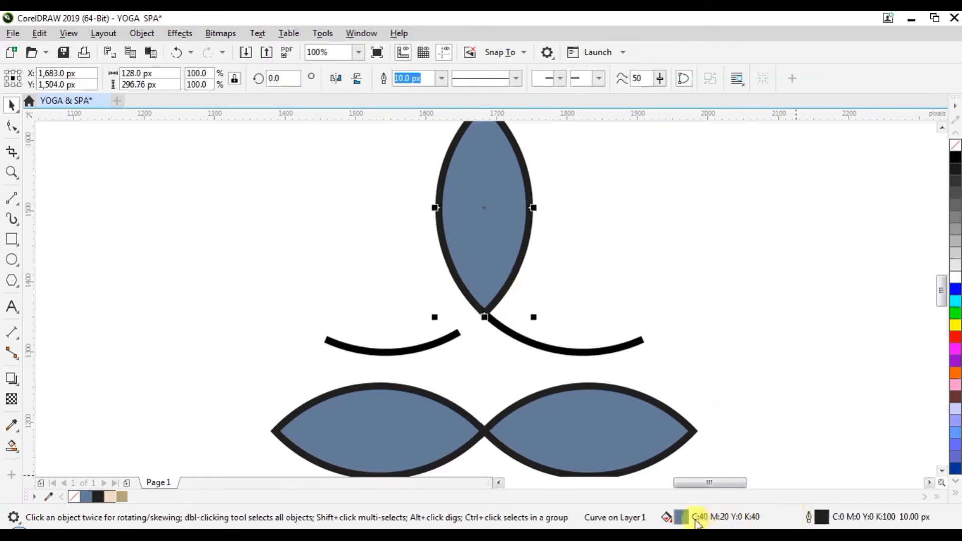
{"action": "double_click", "coordinate": [687, 520]}
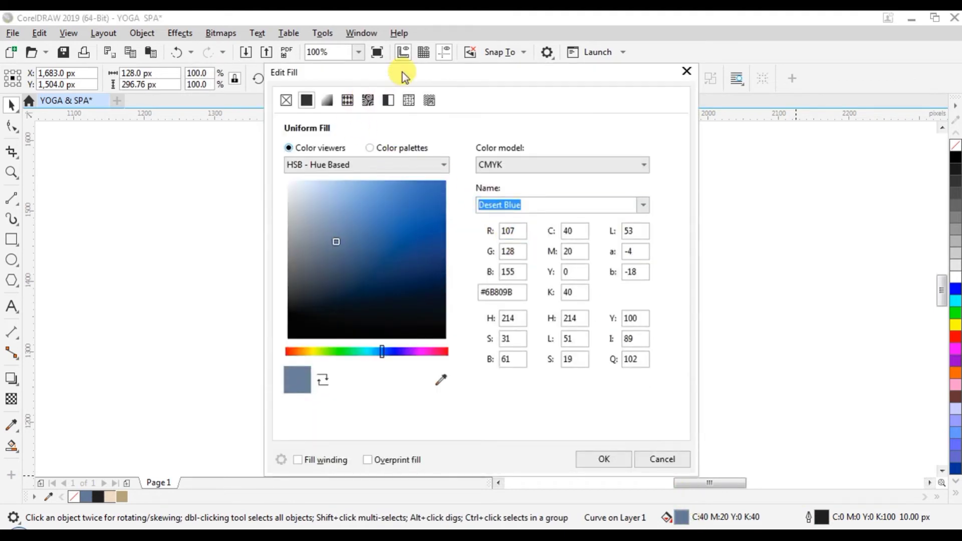
{"action": "left_click_drag", "start_coordinate": [402, 72], "coordinate": [685, 75]}
{"action": "left_click", "coordinate": [559, 103]}
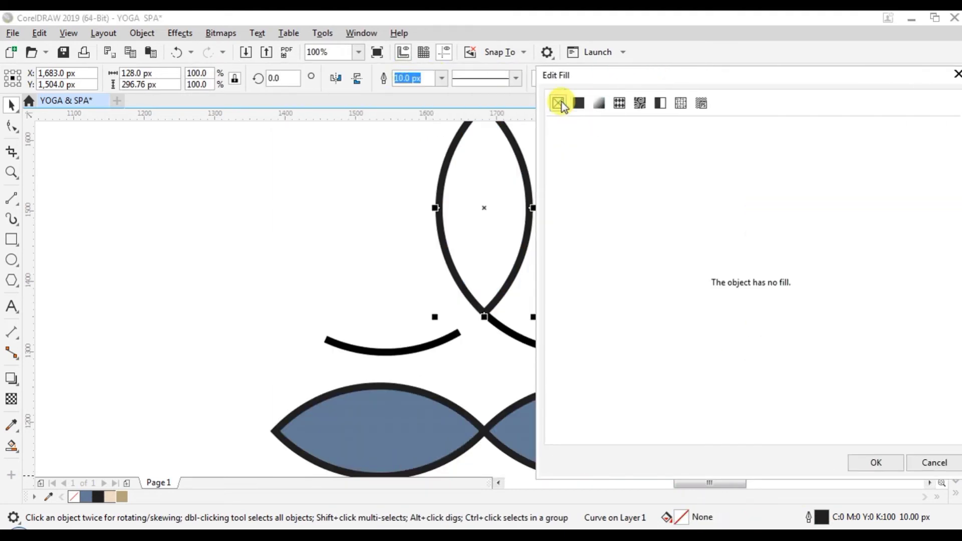
{"action": "left_click", "coordinate": [872, 462]}
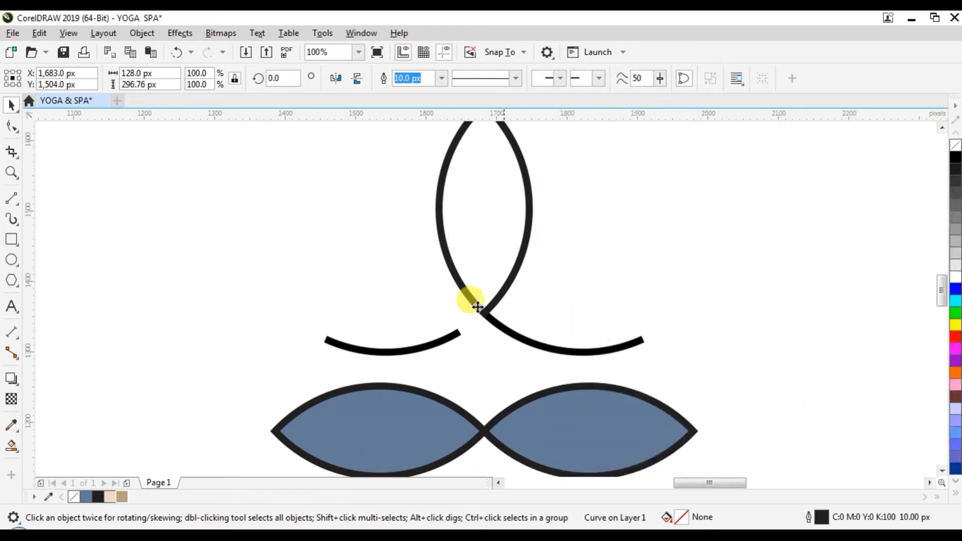
Remove the blue fill from the grouped pair of horizontal lenses
{"action": "scroll", "coordinate": [478, 307], "scroll_direction": "down", "scroll_amount": 2}
{"action": "left_click", "coordinate": [413, 366]}
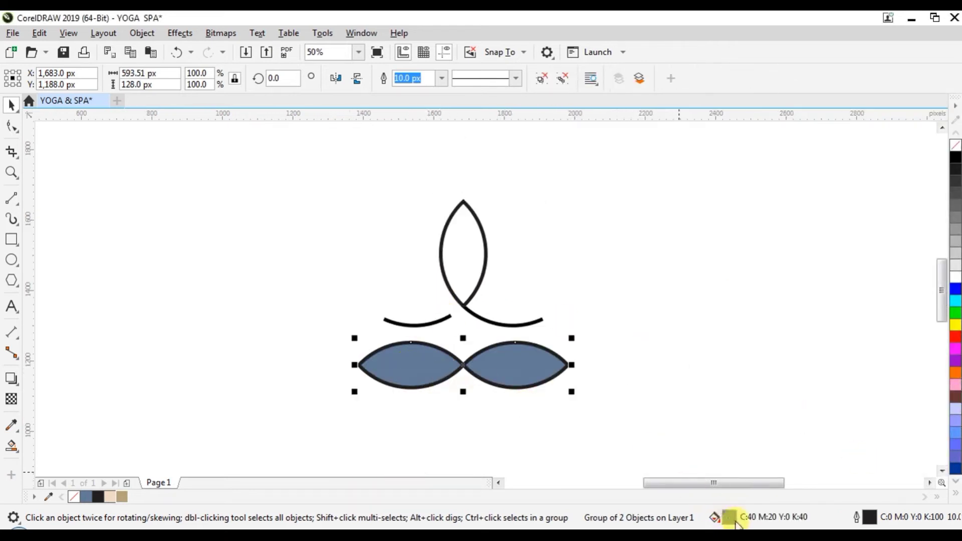
{"action": "double_click", "coordinate": [730, 516]}
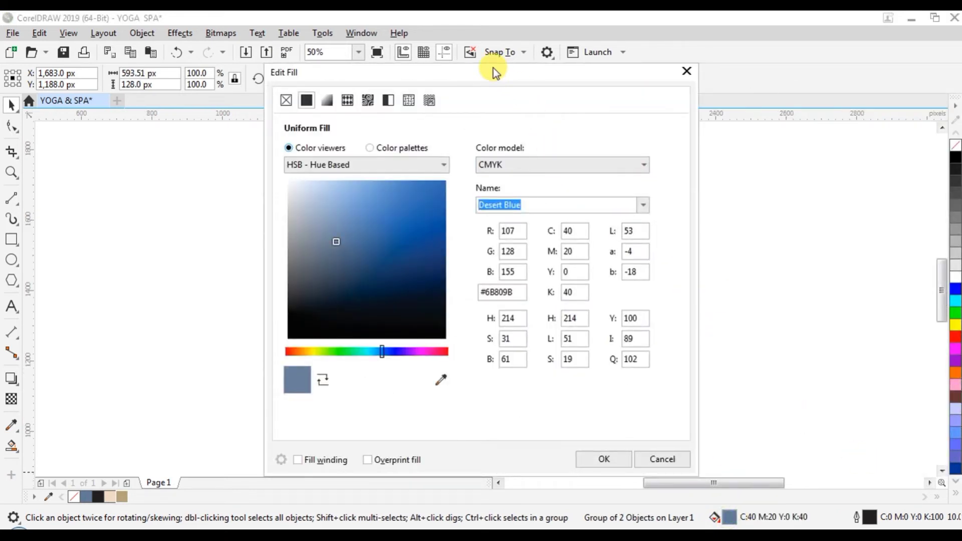
{"action": "left_click_drag", "start_coordinate": [494, 68], "coordinate": [740, 79]}
{"action": "left_click", "coordinate": [532, 112]}
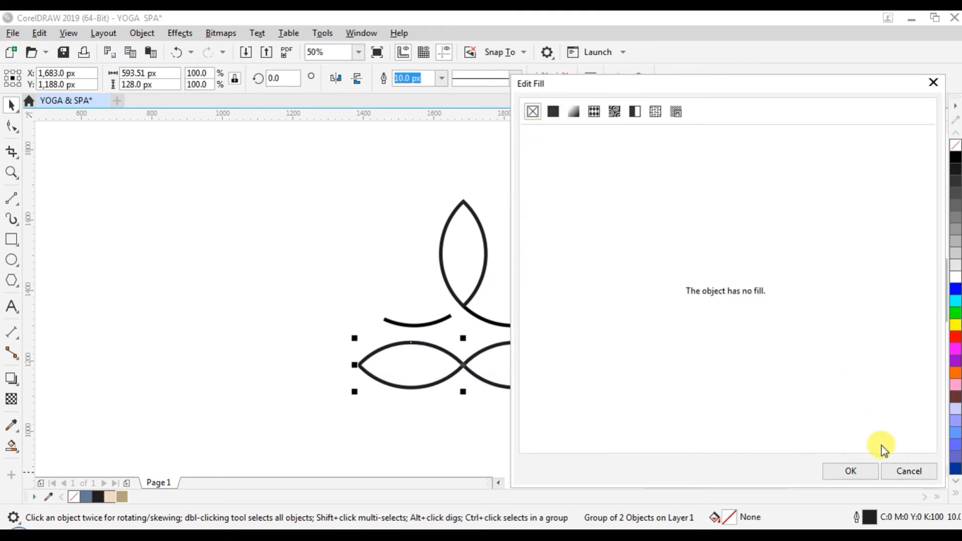
{"action": "left_click", "coordinate": [851, 471]}
{"action": "left_click", "coordinate": [723, 324]}
Group all parts of the figure and set the group's outline to lie behind the fill and scale with the object
{"action": "scroll", "coordinate": [531, 295], "scroll_direction": "down", "scroll_amount": 2}
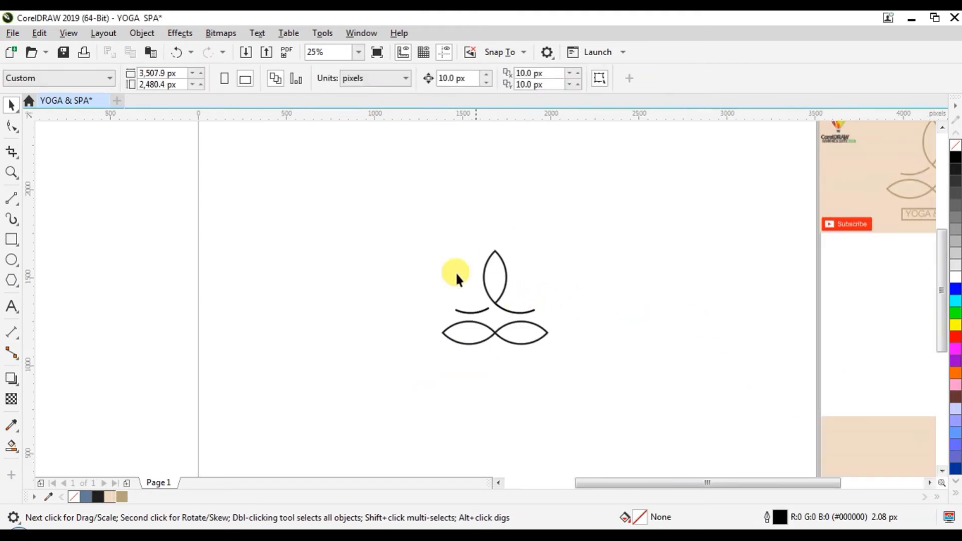
{"action": "left_click_drag", "start_coordinate": [576, 320], "coordinate": [593, 396]}
{"action": "left_click", "coordinate": [718, 80]}
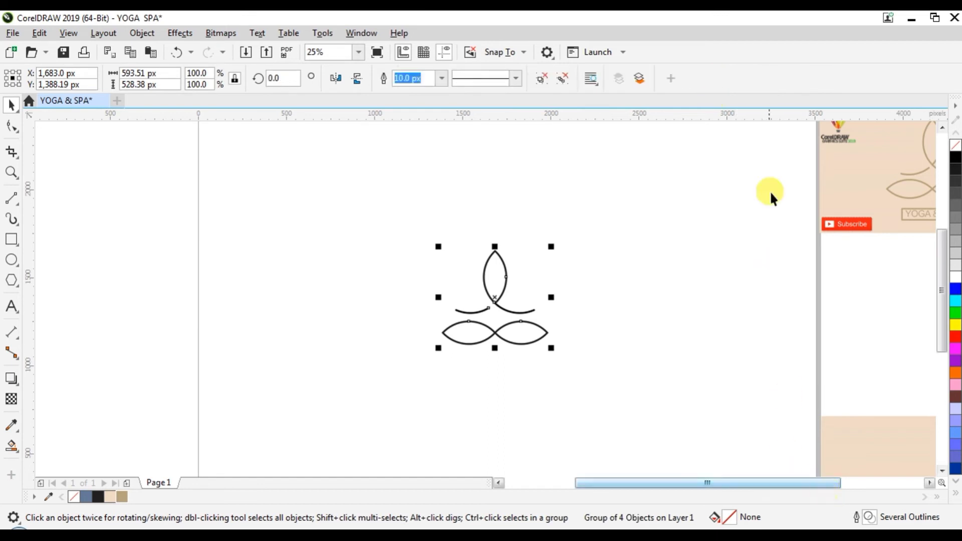
{"action": "double_click", "coordinate": [857, 519]}
{"action": "left_click", "coordinate": [519, 329]}
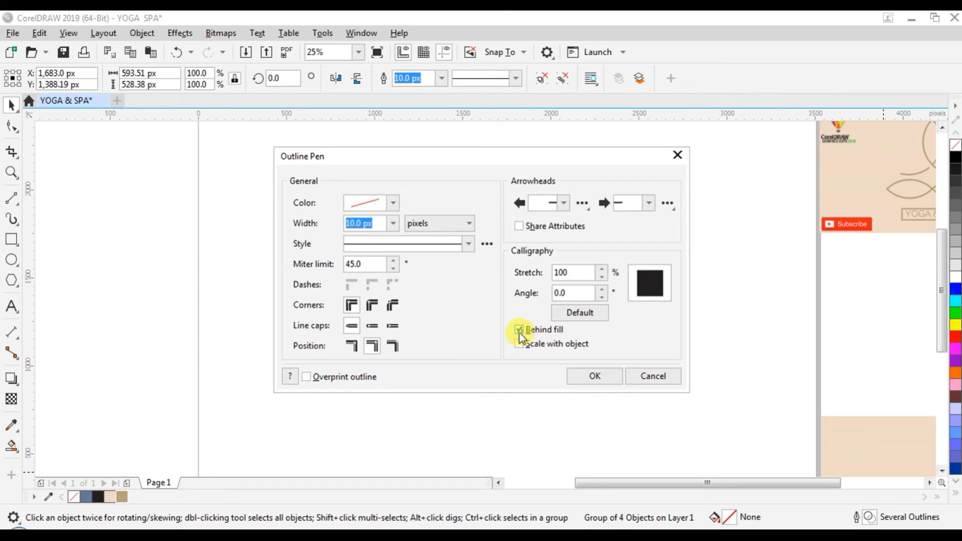
{"action": "left_click", "coordinate": [520, 344]}
Set the figure's outline colour to the document's tan swatch, R182 G163 B123, and apply the outline settings
{"action": "left_click_drag", "start_coordinate": [501, 157], "coordinate": [760, 182]}
{"action": "left_click", "coordinate": [650, 226]}
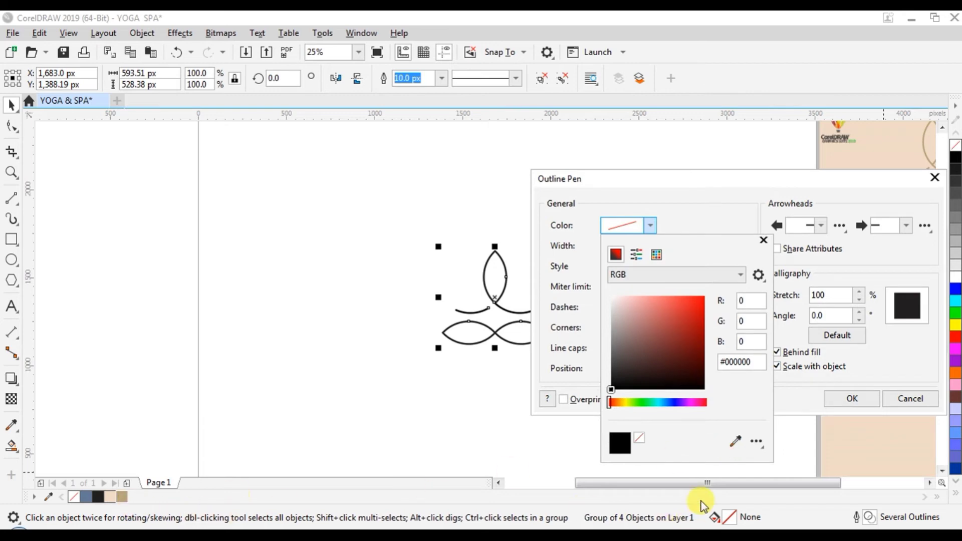
{"action": "left_click", "coordinate": [736, 442]}
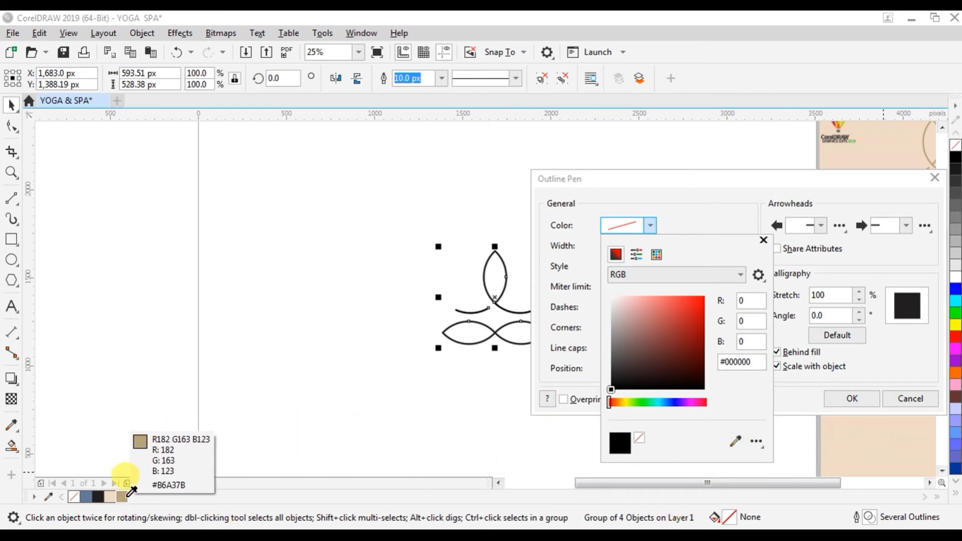
{"action": "left_click", "coordinate": [121, 495]}
{"action": "left_click", "coordinate": [853, 399]}
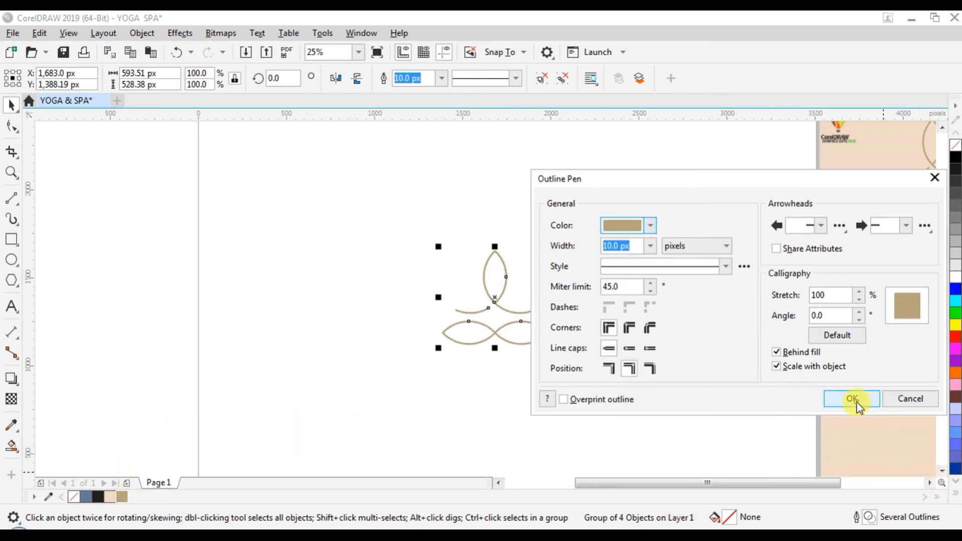
{"action": "left_click", "coordinate": [854, 399]}
Move the figure aside to the page's upper right and bring the lower peach YOGA & SPA card to the page's middle
{"action": "scroll", "coordinate": [497, 323], "scroll_direction": "down", "scroll_amount": 4}
{"action": "left_click", "coordinate": [524, 299]}
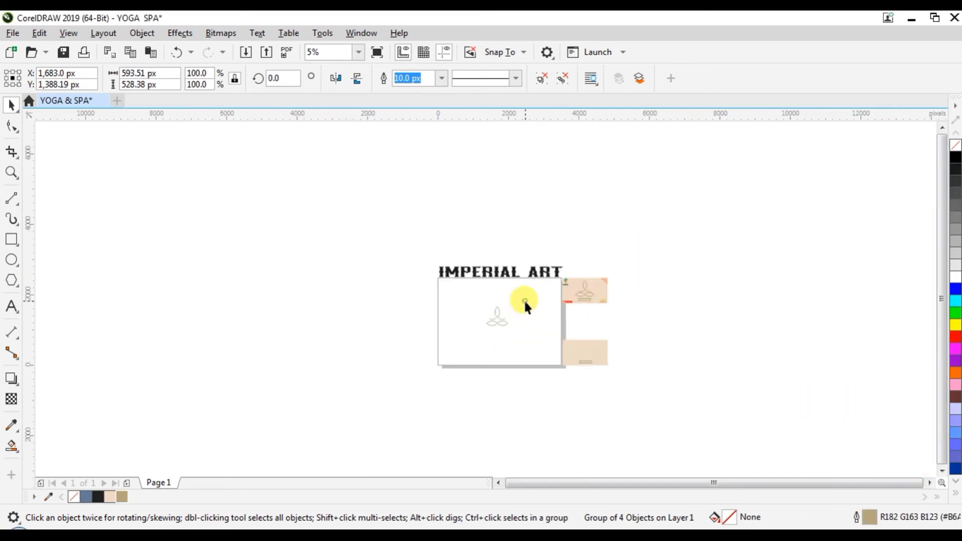
{"action": "scroll", "coordinate": [505, 315], "scroll_direction": "up", "scroll_amount": 2}
{"action": "left_click", "coordinate": [504, 318]}
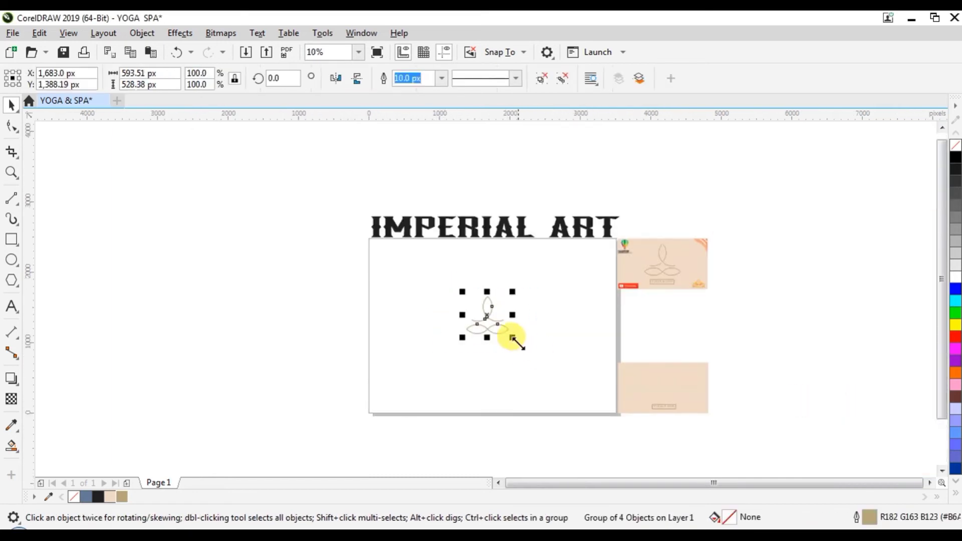
{"action": "left_click_drag", "start_coordinate": [487, 316], "coordinate": [571, 295]}
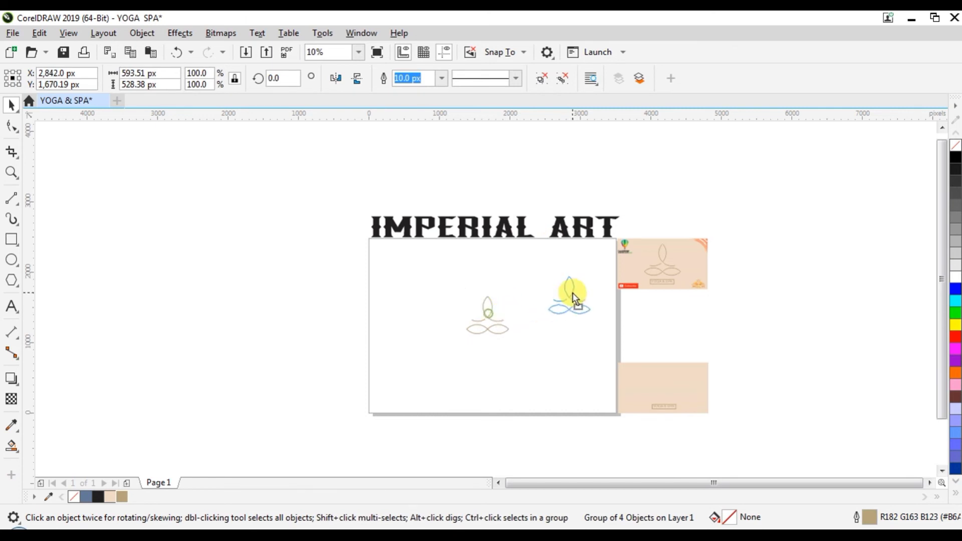
{"action": "left_click_drag", "start_coordinate": [591, 346], "coordinate": [728, 420]}
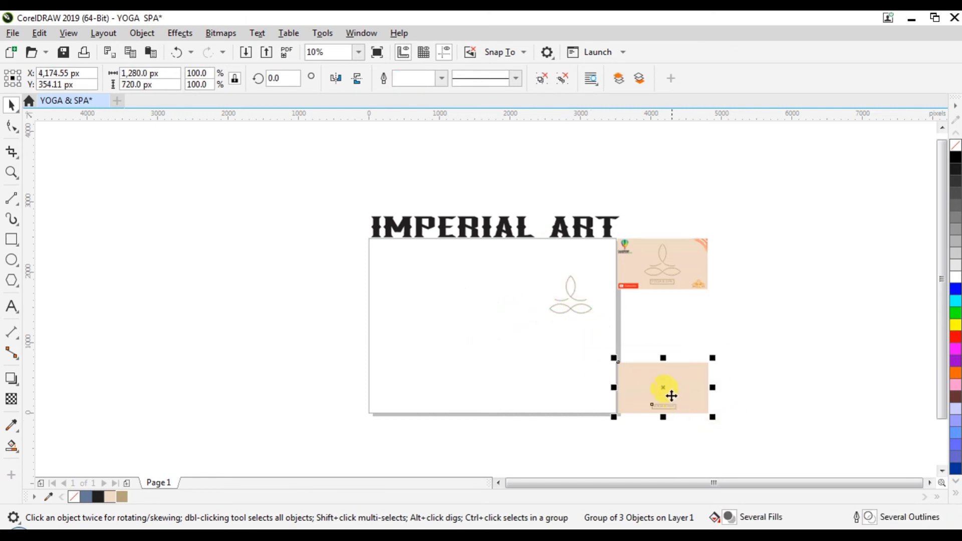
{"action": "left_click_drag", "start_coordinate": [666, 393], "coordinate": [493, 324]}
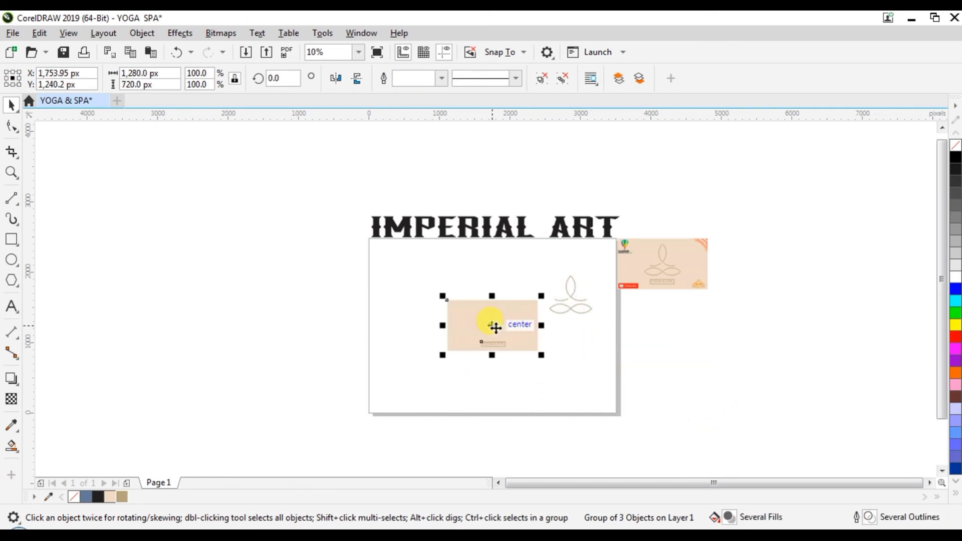
{"action": "scroll", "coordinate": [492, 325], "scroll_direction": "up", "scroll_amount": 4}
{"action": "scroll", "coordinate": [492, 325], "scroll_direction": "down", "scroll_amount": 2}
{"action": "left_click", "coordinate": [680, 249]}
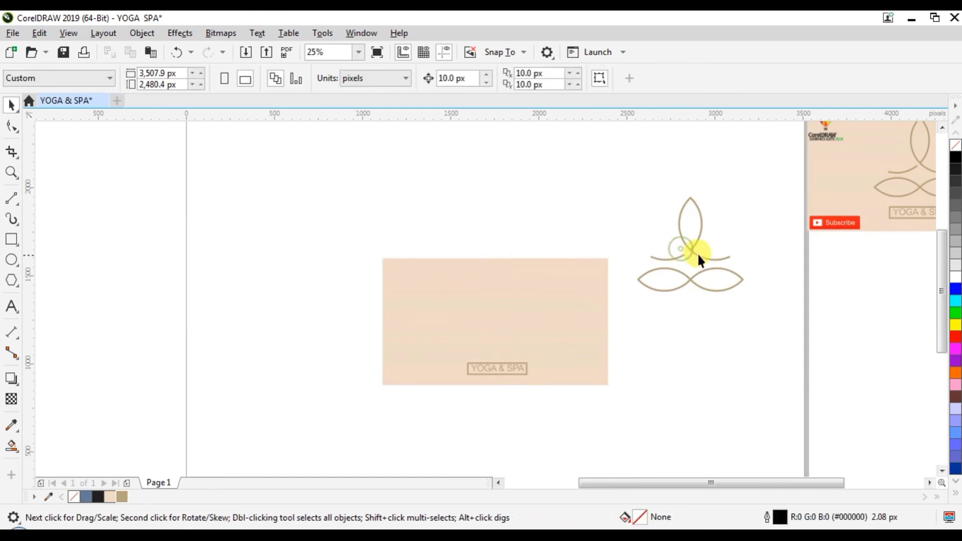
Place the figure on the peach card above the YOGA & SPA label and scale it to 83.3%, about 495 px wide
{"action": "left_click_drag", "start_coordinate": [695, 253], "coordinate": [500, 326]}
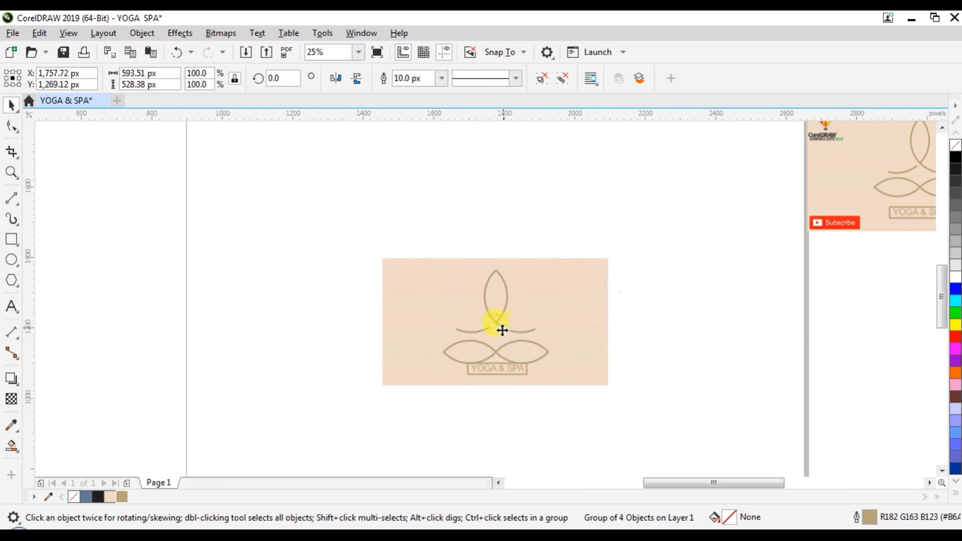
{"action": "scroll", "coordinate": [501, 325], "scroll_direction": "up", "scroll_amount": 1}
{"action": "left_click_drag", "start_coordinate": [598, 400], "coordinate": [585, 383]}
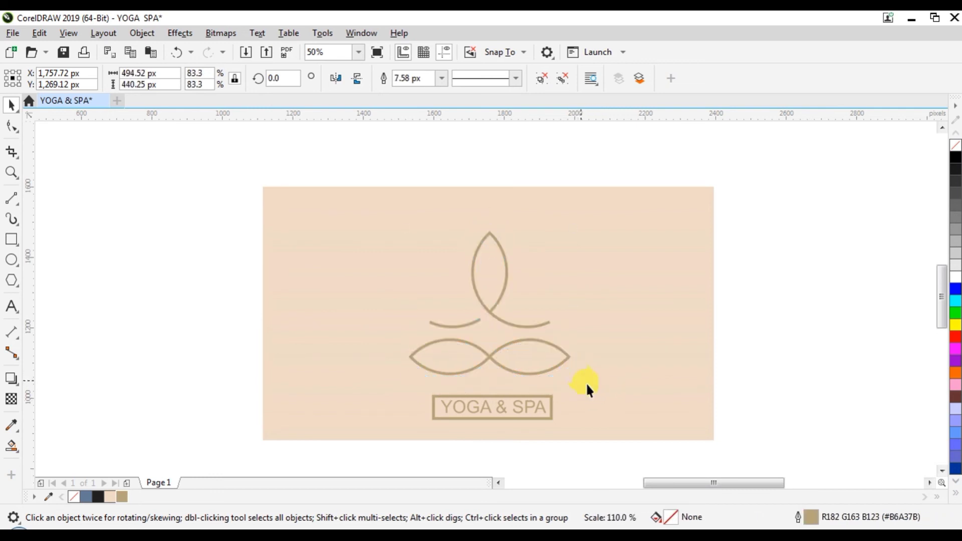
{"action": "scroll", "coordinate": [490, 366], "scroll_direction": "up", "scroll_amount": 1}
{"action": "scroll", "coordinate": [490, 366], "scroll_direction": "down", "scroll_amount": 1}
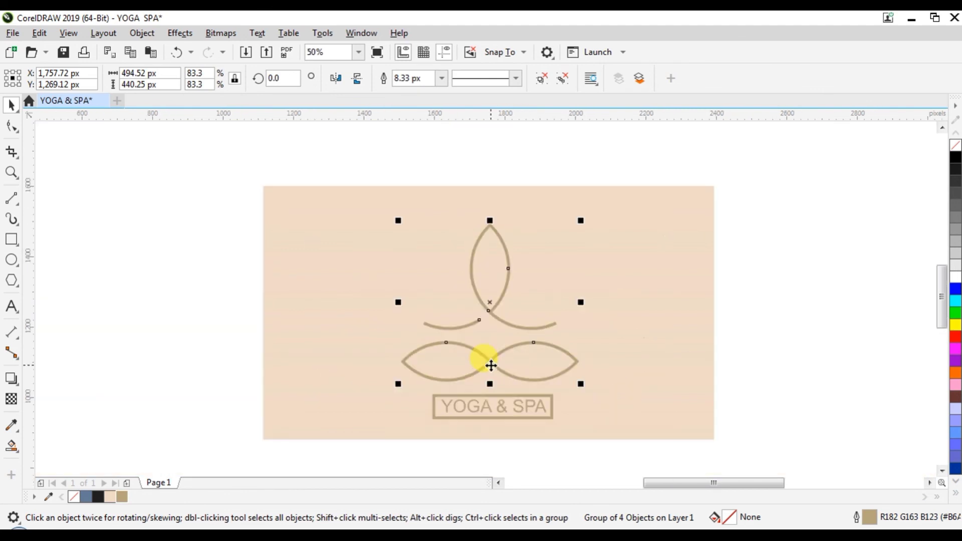
{"action": "scroll", "coordinate": [493, 365], "scroll_direction": "up", "scroll_amount": 1}
{"action": "scroll", "coordinate": [493, 365], "scroll_direction": "down", "scroll_amount": 1}
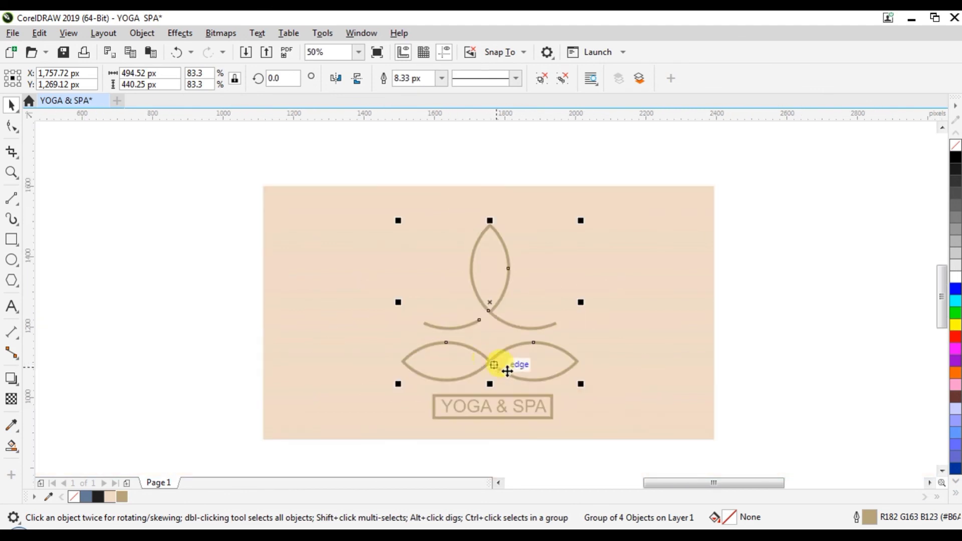
{"action": "left_click", "coordinate": [728, 422]}
{"action": "scroll", "coordinate": [941, 301], "scroll_direction": "down", "scroll_amount": 1}
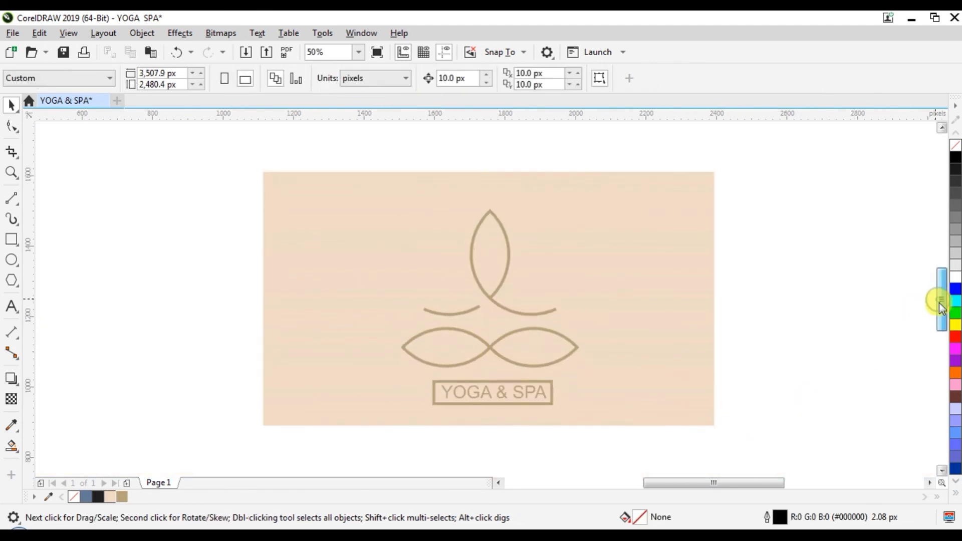